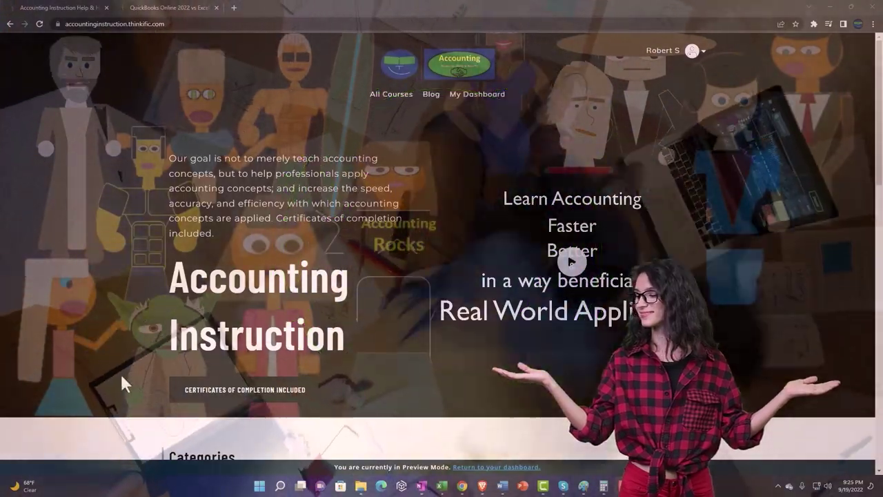
Look through the Accounting Instruction course categories, and view the OneNote - Getting Started 2022 section of the QuickBooks Online 2022 course
{"action": "scroll", "coordinate": [122, 380], "scroll_direction": "down", "scroll_amount": 5}
{"action": "scroll", "coordinate": [121, 376], "scroll_direction": "down", "scroll_amount": 3}
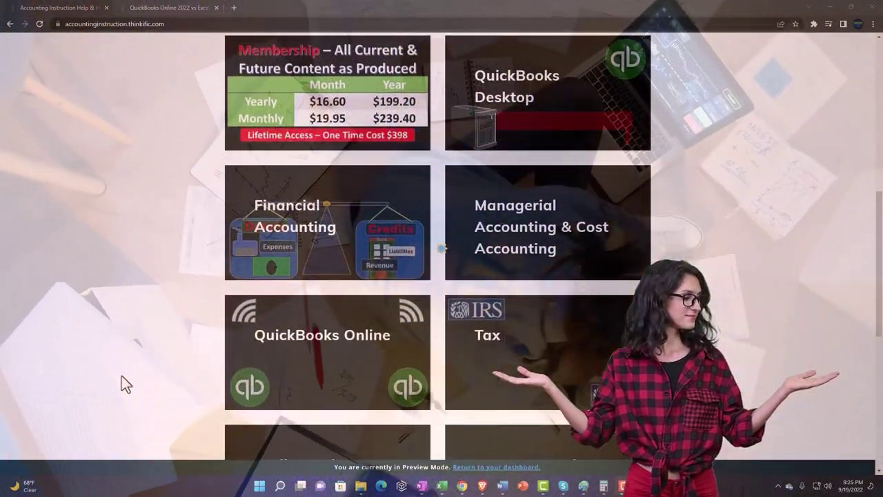
{"action": "scroll", "coordinate": [124, 385], "scroll_direction": "down", "scroll_amount": 4}
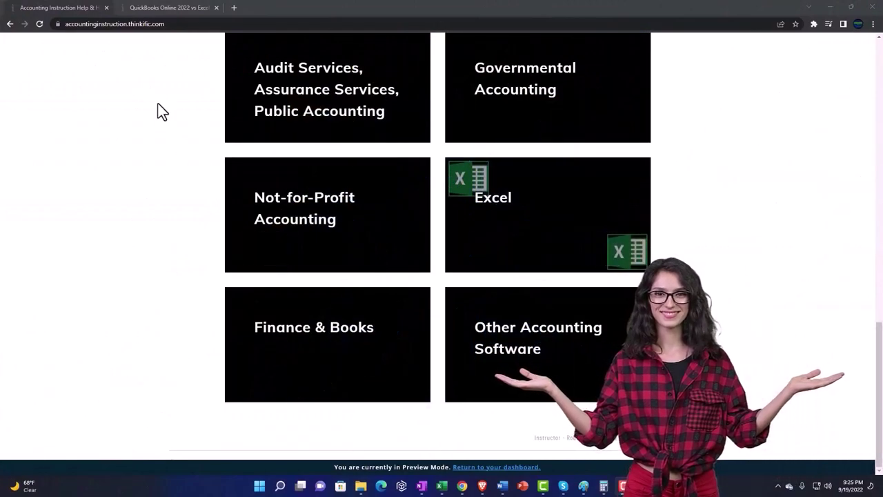
{"action": "left_click", "coordinate": [157, 9]}
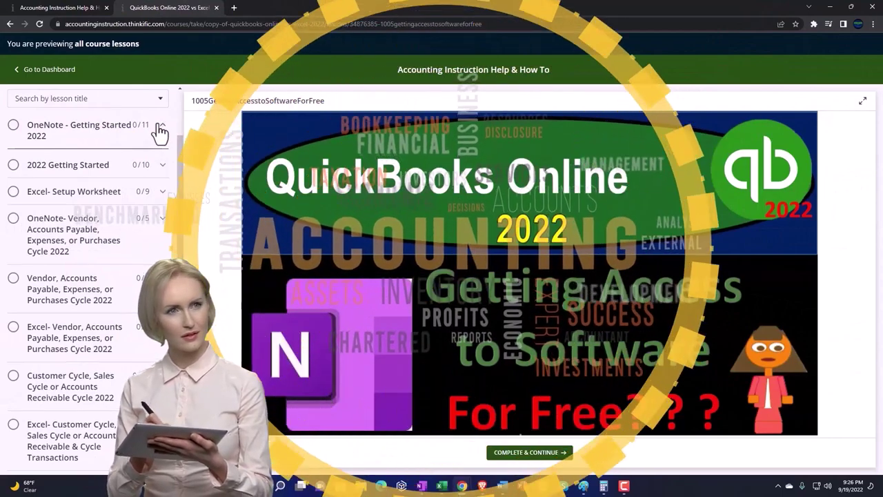
{"action": "left_click", "coordinate": [160, 131]}
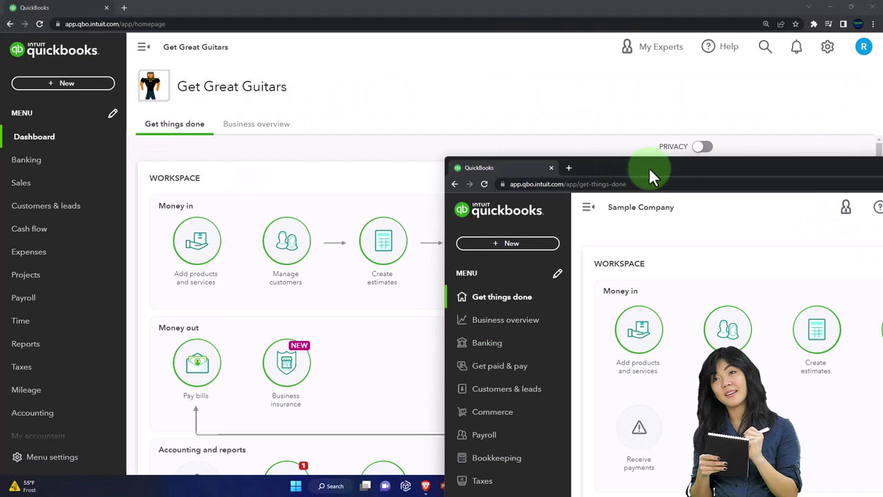
Move the incognito Sample Company window further over the Get Great Guitars window and inspect its browser options and QuickBooks settings lists
{"action": "left_click_drag", "start_coordinate": [651, 173], "coordinate": [405, 146]}
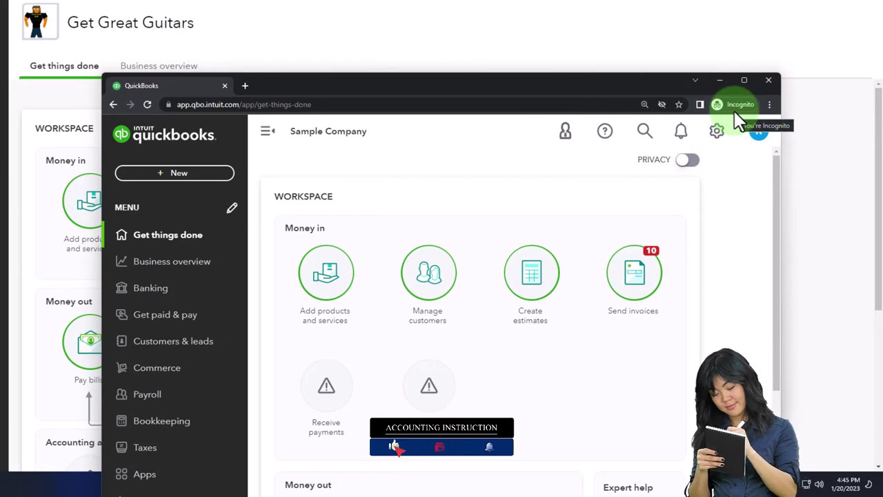
{"action": "left_click", "coordinate": [772, 105]}
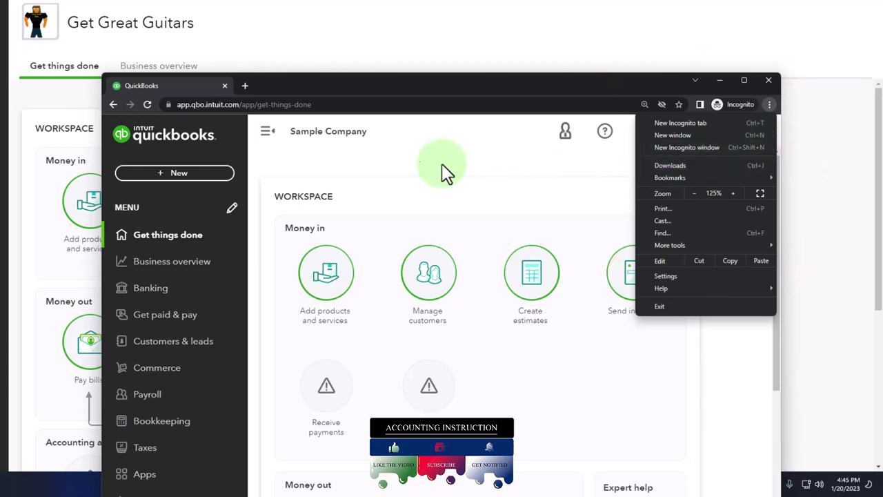
{"action": "left_click", "coordinate": [359, 160]}
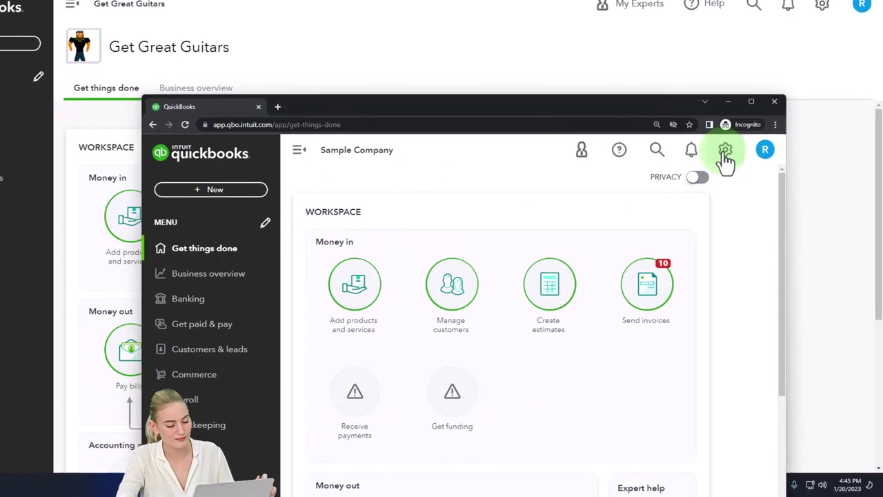
{"action": "left_click", "coordinate": [739, 180]}
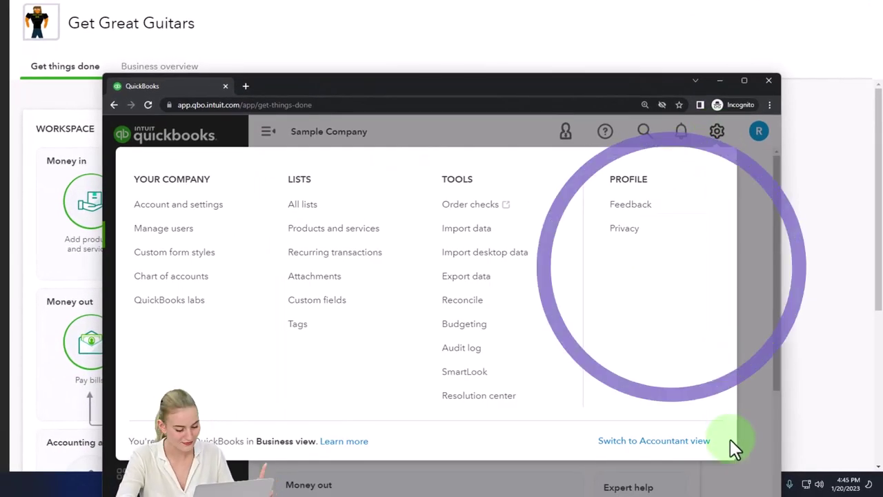
{"action": "left_click", "coordinate": [755, 394]}
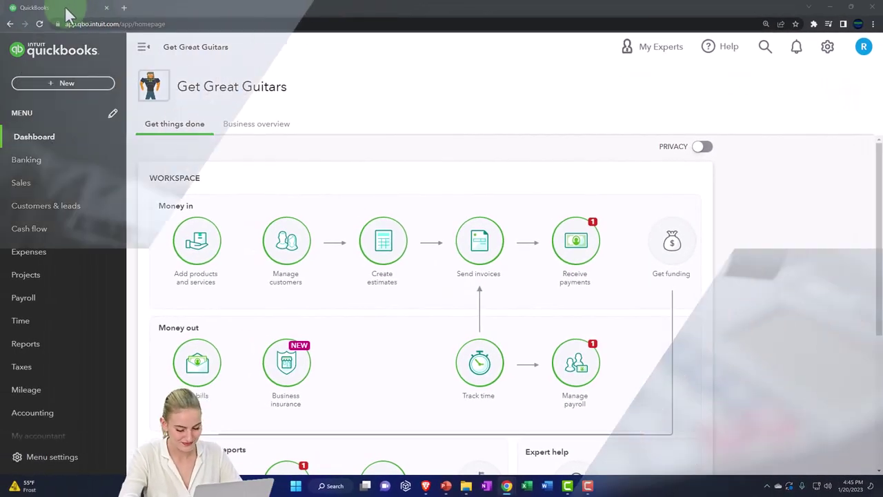
Duplicate the Get Great Guitars QuickBooks tab twice so that three tabs are open
{"action": "right_click", "coordinate": [65, 10]}
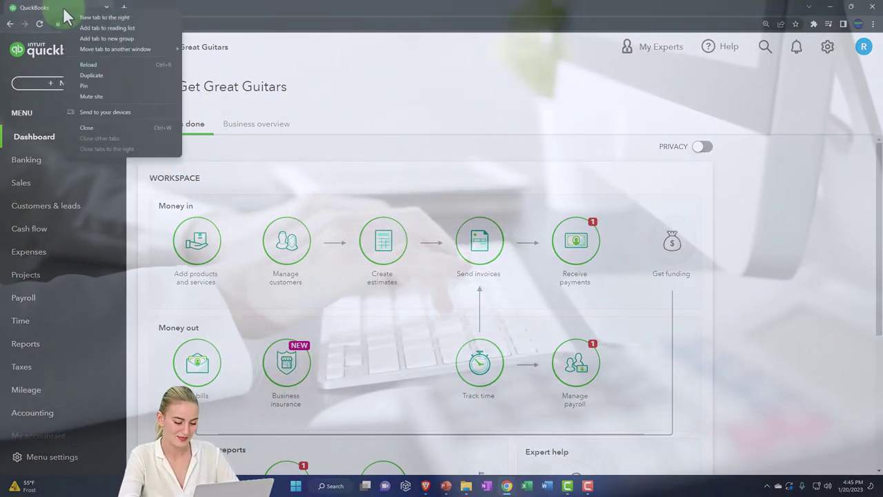
{"action": "left_click", "coordinate": [98, 76]}
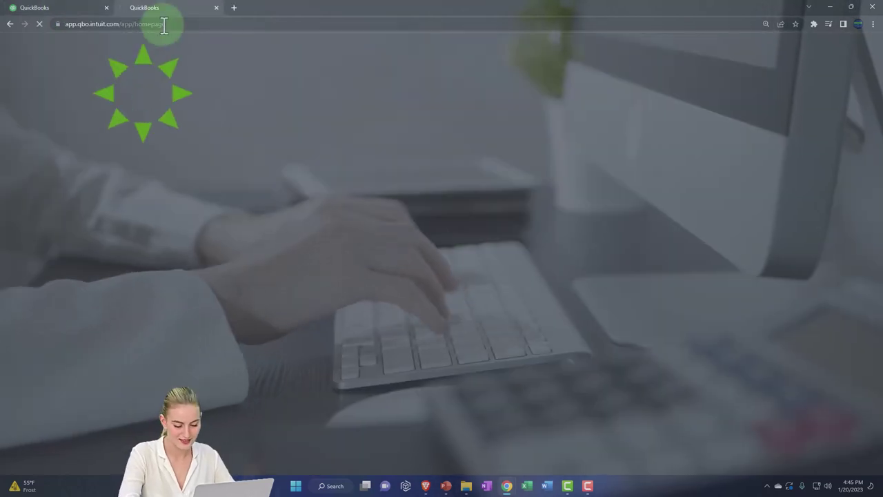
{"action": "right_click", "coordinate": [172, 8]}
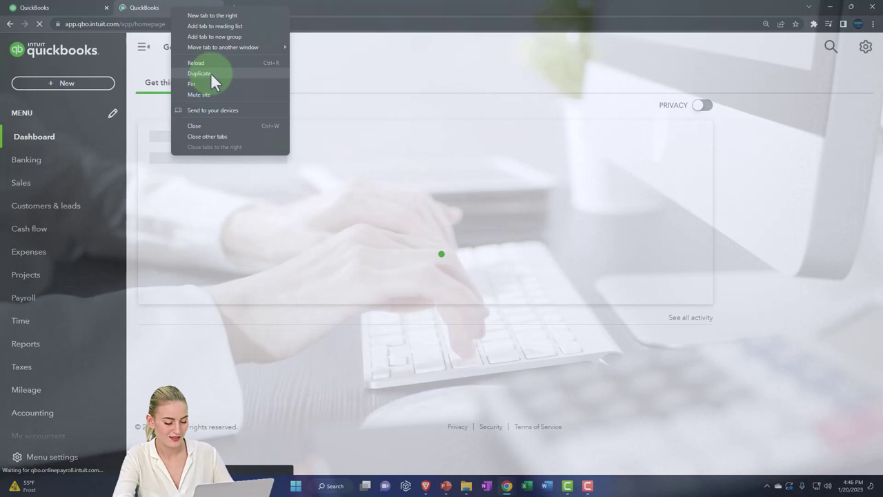
{"action": "left_click", "coordinate": [212, 74]}
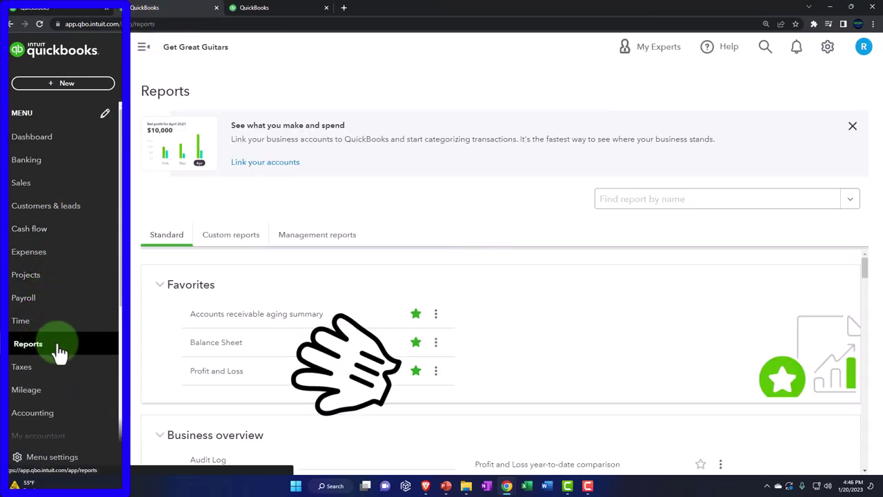
View the Profit and Loss report in the second tab, and replace it with the Balance Sheet report
{"action": "left_click", "coordinate": [211, 377]}
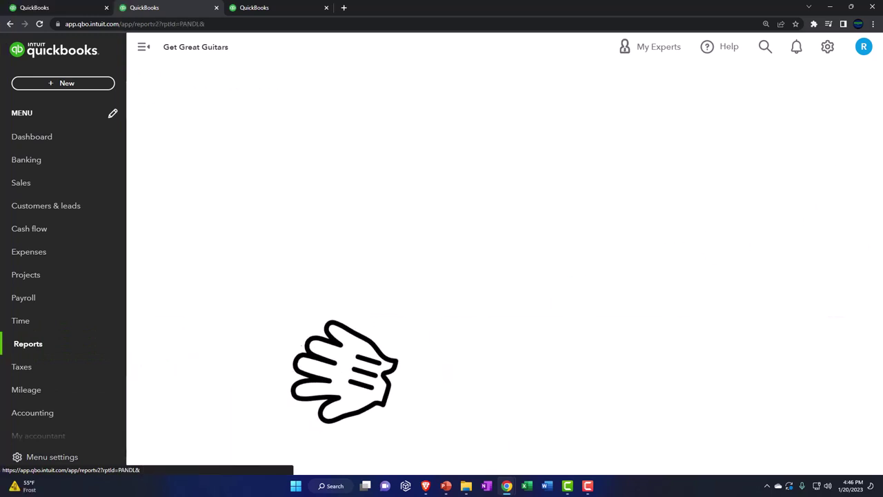
{"action": "scroll", "coordinate": [675, 146], "scroll_direction": "down", "scroll_amount": 2}
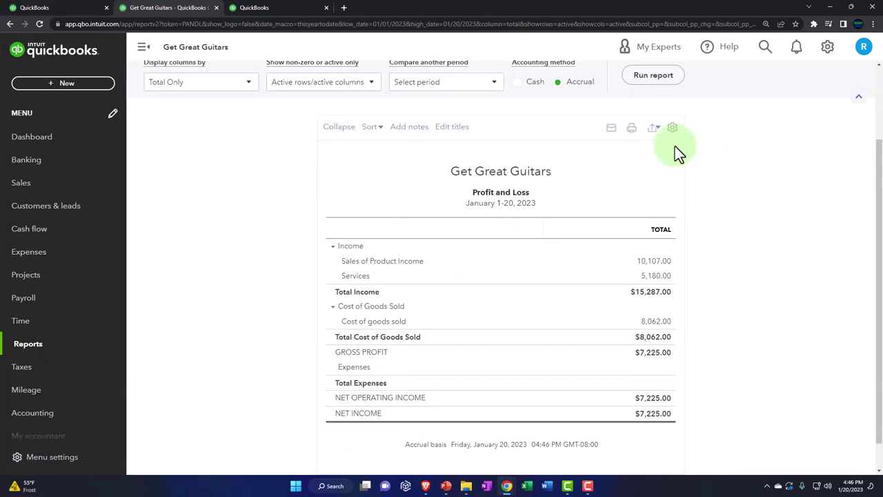
{"action": "left_click", "coordinate": [22, 352]}
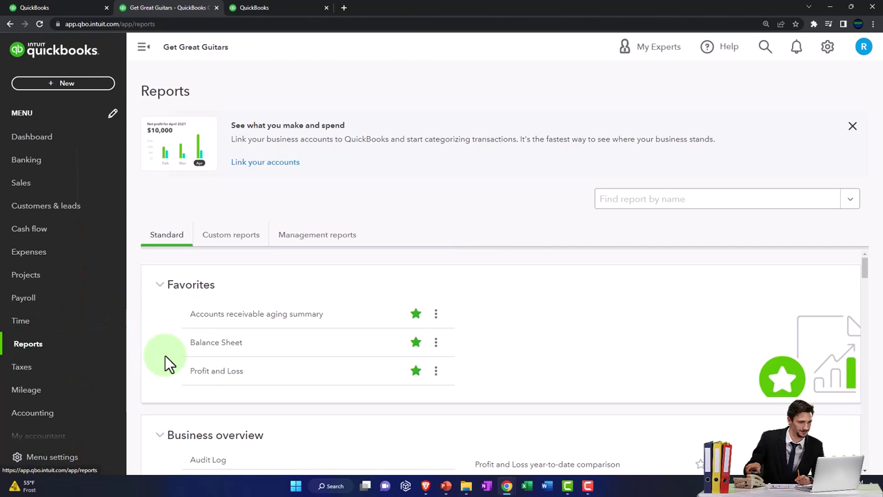
{"action": "left_click", "coordinate": [213, 354]}
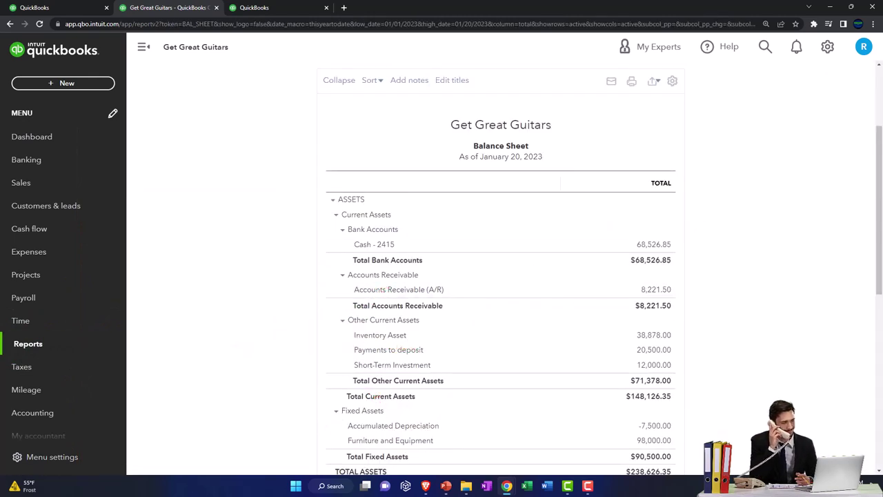
Switch to the Sample Company window at full size and locate the Reports list under Business overview
{"action": "key", "text": "alt+Tab"}
{"action": "left_click_drag", "start_coordinate": [523, 207], "coordinate": [427, 6]}
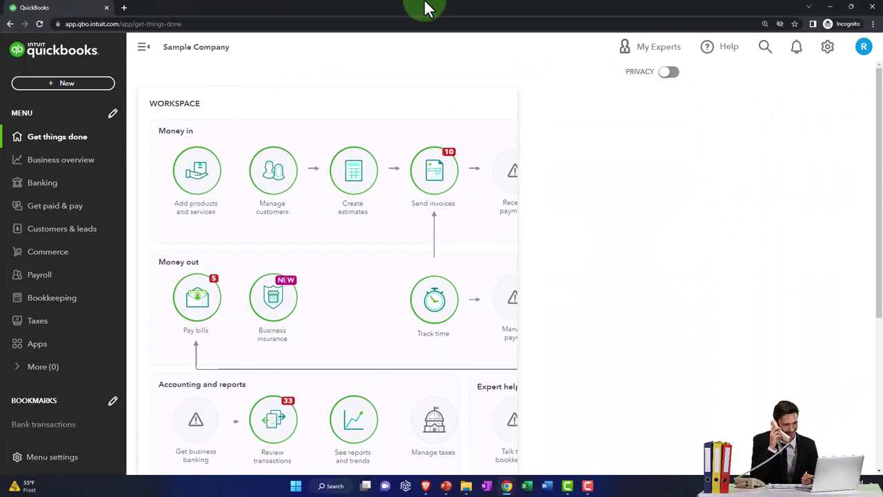
{"action": "left_click", "coordinate": [72, 169]}
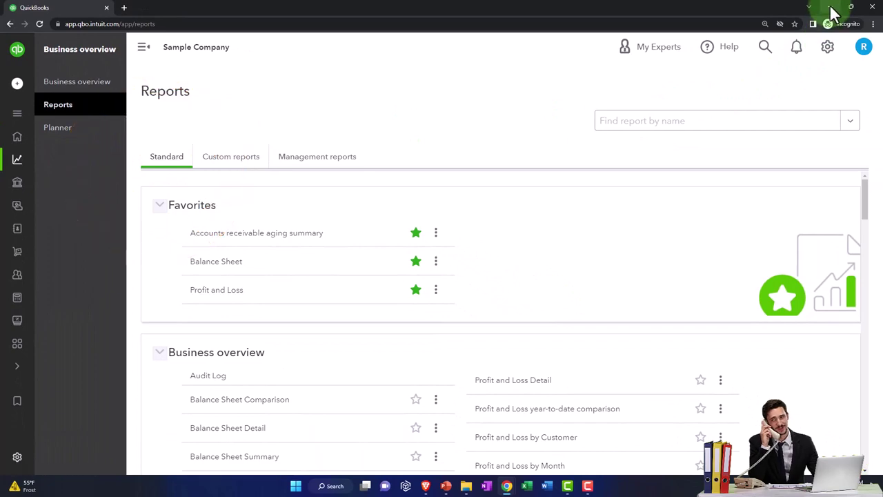
{"action": "left_click", "coordinate": [829, 6]}
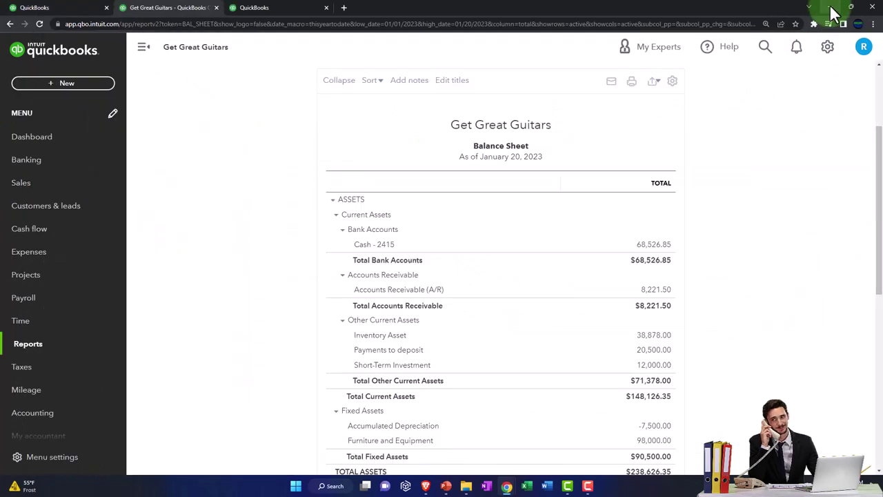
Open the Profit and Loss report from the favorite reports in the third tab
{"action": "left_click", "coordinate": [252, 10]}
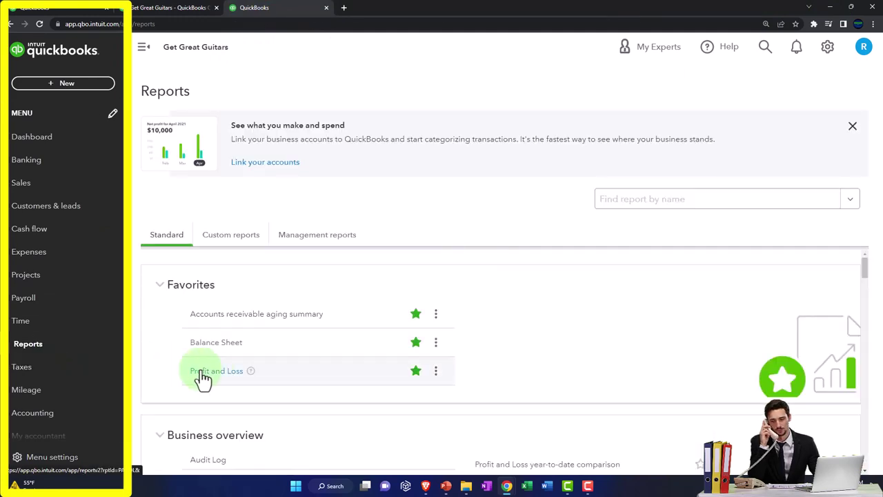
{"action": "left_click", "coordinate": [216, 371]}
{"action": "scroll", "coordinate": [197, 299], "scroll_direction": "down", "scroll_amount": 2}
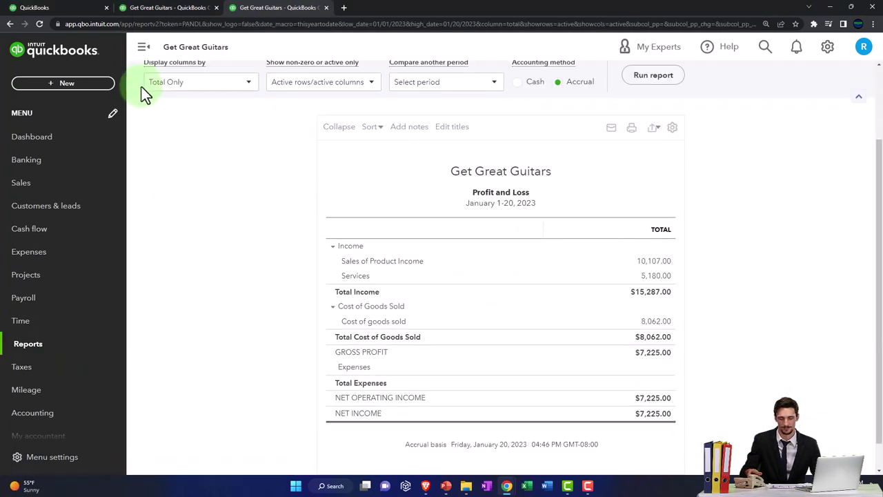
Run the Profit and Loss report for 01/01/2023 to 02/28/2023 with columns displayed by Months, using an enlarged view without the navigation menu
{"action": "left_click", "coordinate": [143, 49]}
{"action": "scroll", "coordinate": [175, 299], "scroll_direction": "up", "scroll_amount": 2}
{"action": "left_click", "coordinate": [185, 138]}
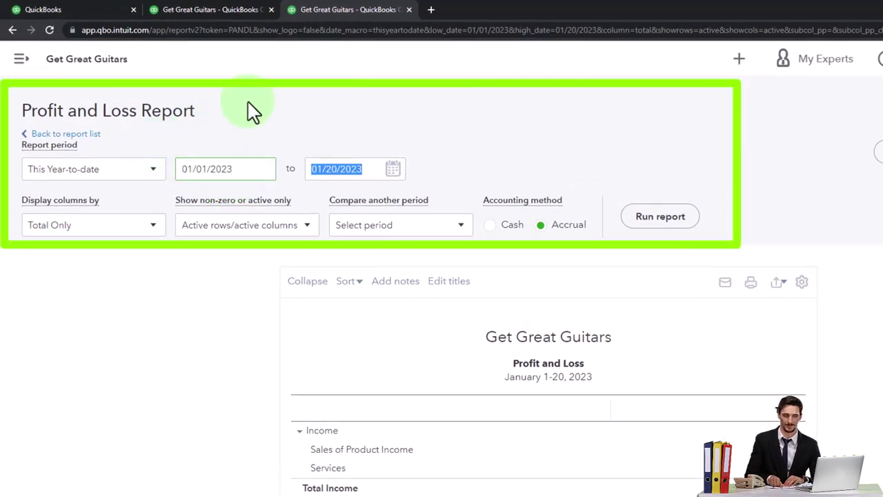
{"action": "type", "text": "02"}
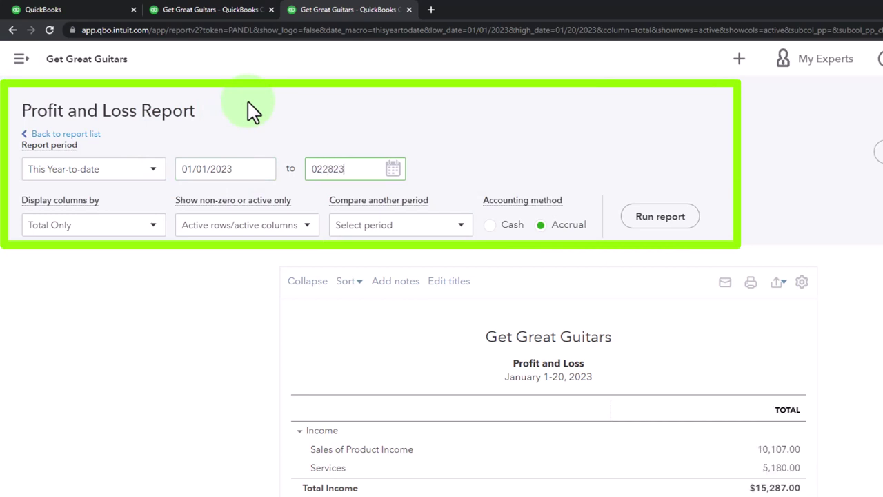
{"action": "left_click", "coordinate": [155, 226]}
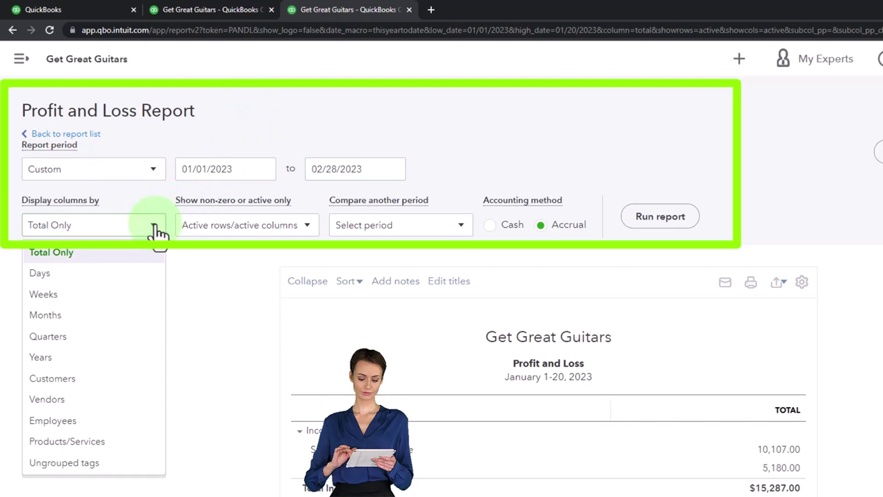
{"action": "left_click", "coordinate": [113, 328]}
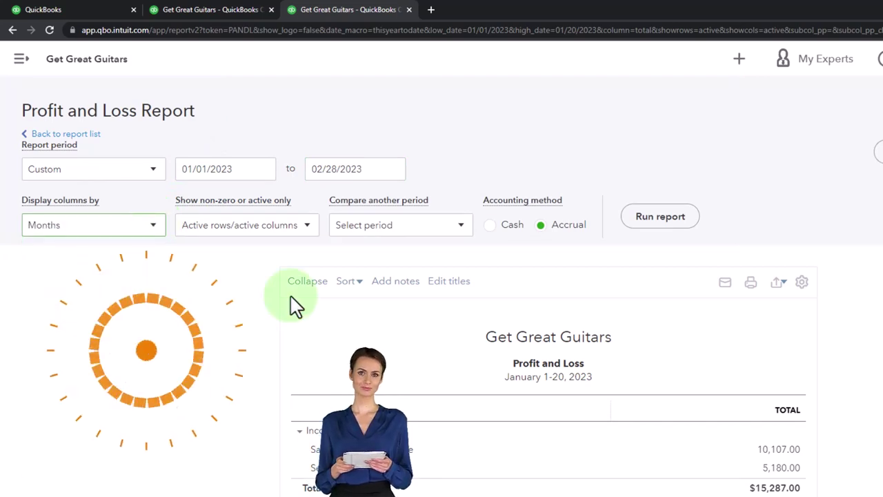
{"action": "left_click", "coordinate": [676, 222]}
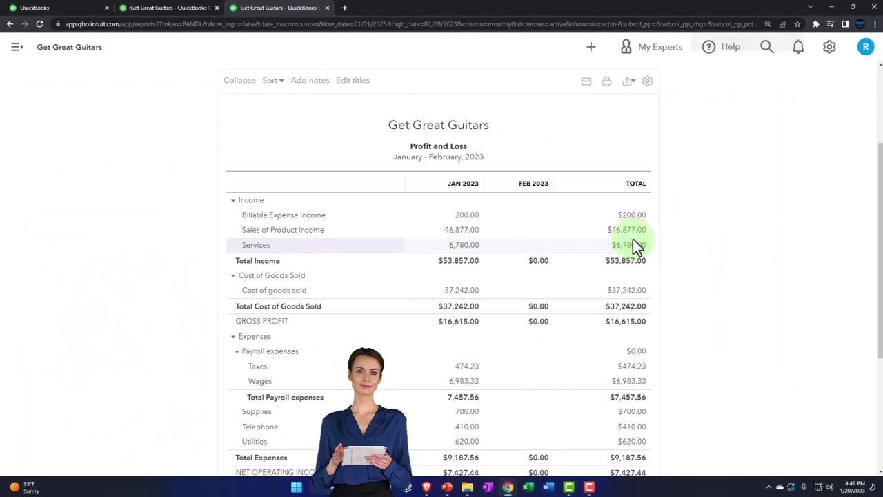
{"action": "key", "text": "ctrl+plus"}
{"action": "key", "text": "ctrl+plus"}
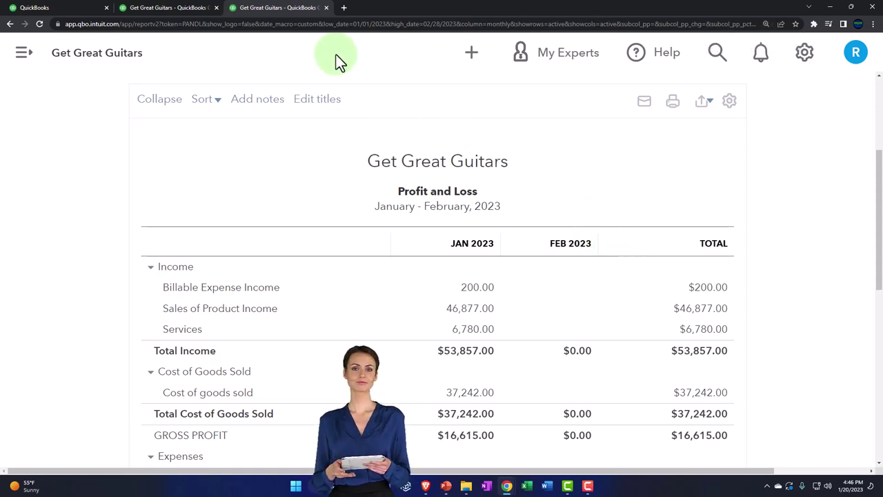
Run the Balance Sheet report in the second tab for 01/01/2023 to 02/28/2023 with the navigation menu hidden
{"action": "left_click", "coordinate": [191, 9]}
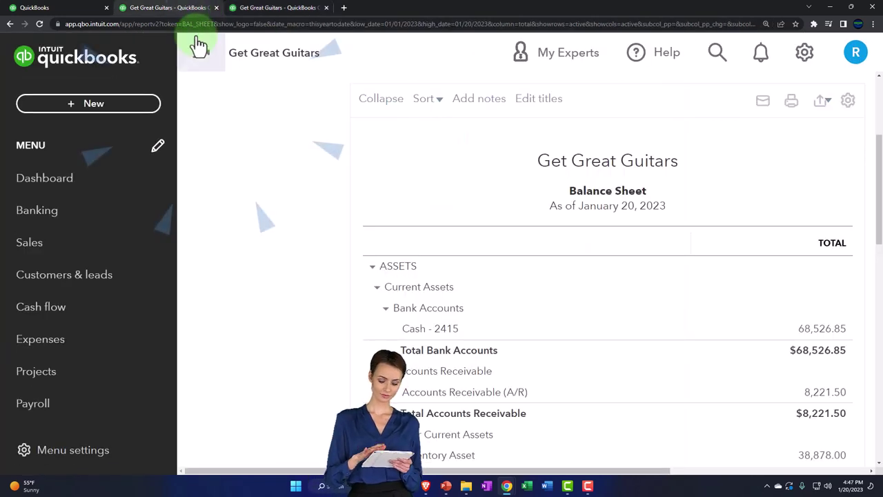
{"action": "left_click", "coordinate": [199, 46]}
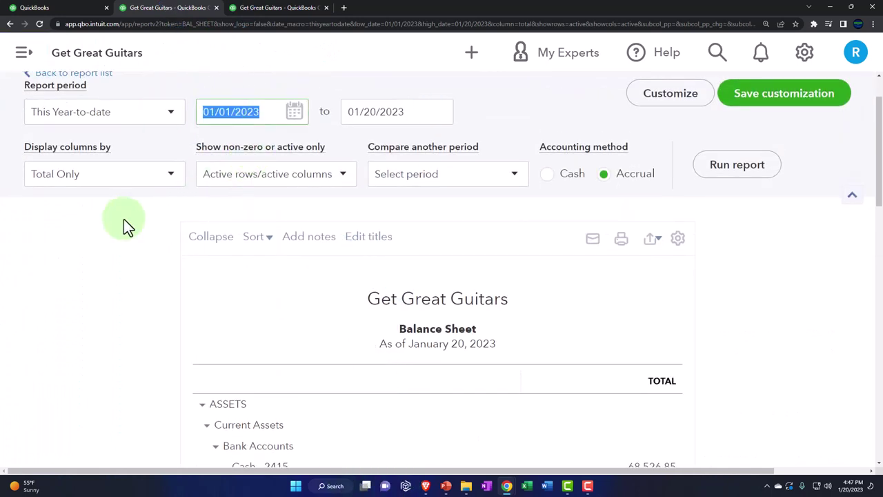
{"action": "type", "text": "01/01/2023"}
{"action": "key", "text": "Tab"}
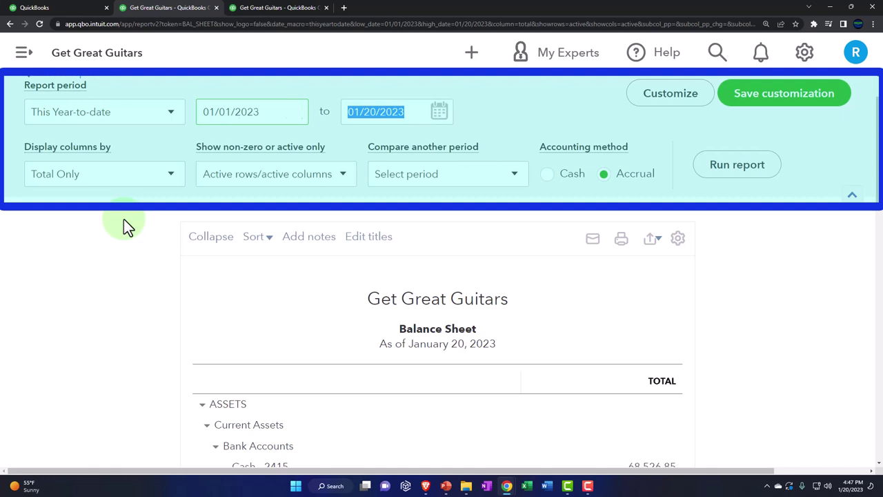
{"action": "type", "text": "02/28/"}
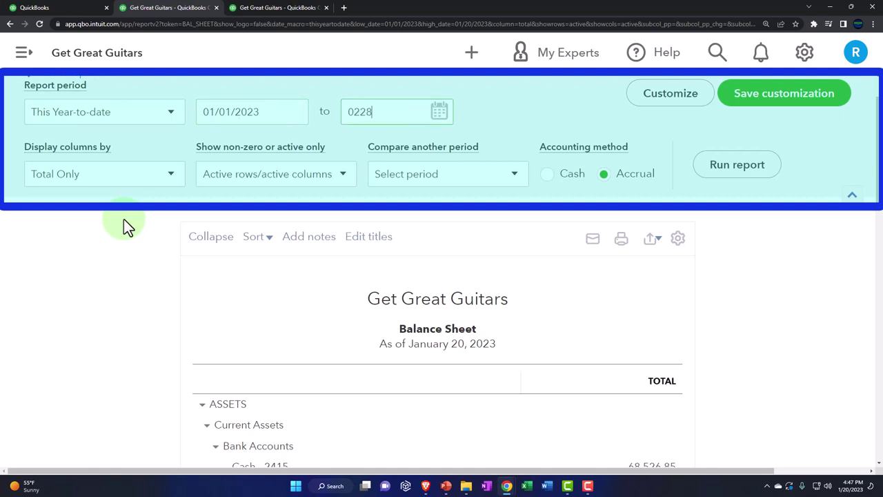
{"action": "type", "text": "2023"}
{"action": "key", "text": "Tab"}
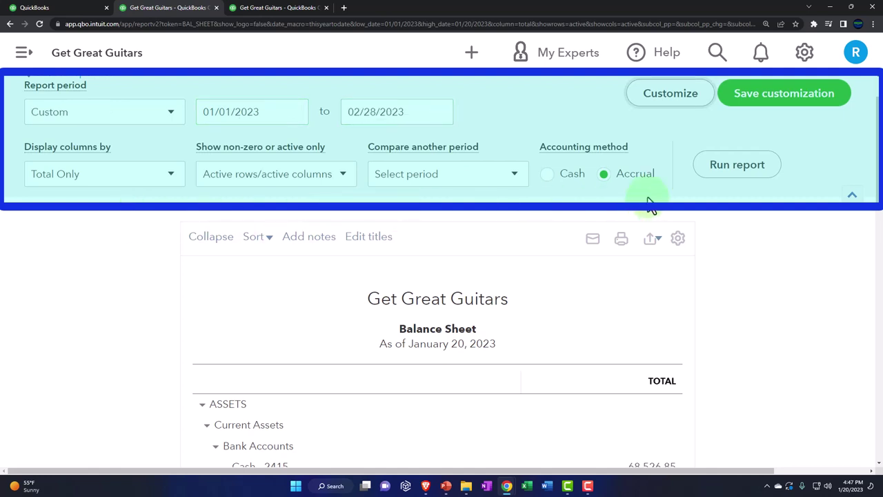
{"action": "left_click", "coordinate": [737, 165]}
{"action": "scroll", "coordinate": [725, 181], "scroll_direction": "down", "scroll_amount": 2}
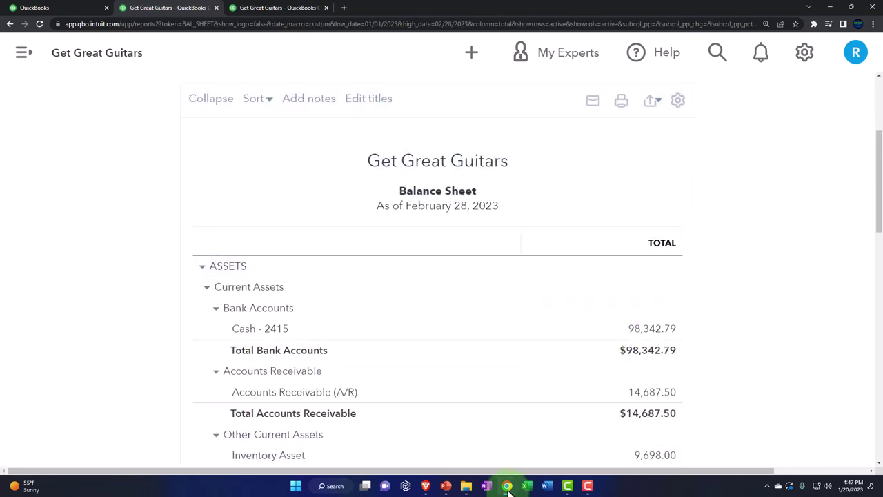
{"action": "mouse_move", "coordinate": [506, 486]}
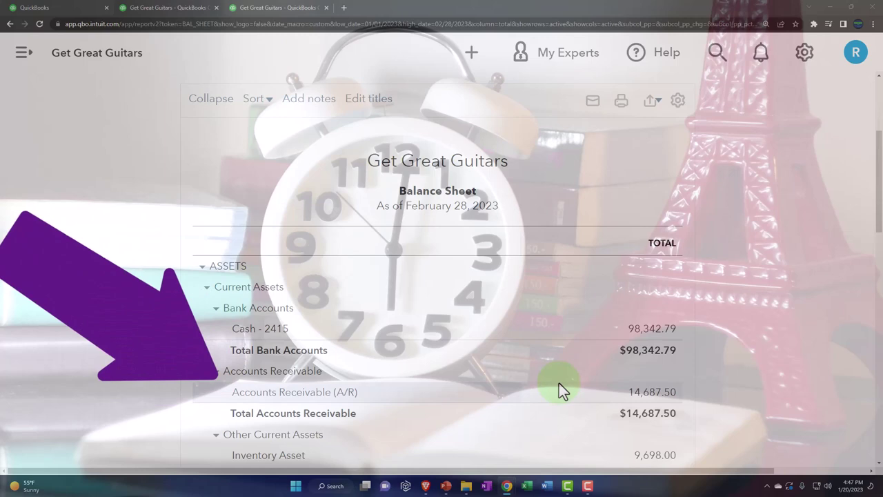
Examine the customer, vendor, employee and other forms available for new transactions, with the page zoom reduced
{"action": "left_click", "coordinate": [472, 55]}
{"action": "key", "text": "ctrl+minus"}
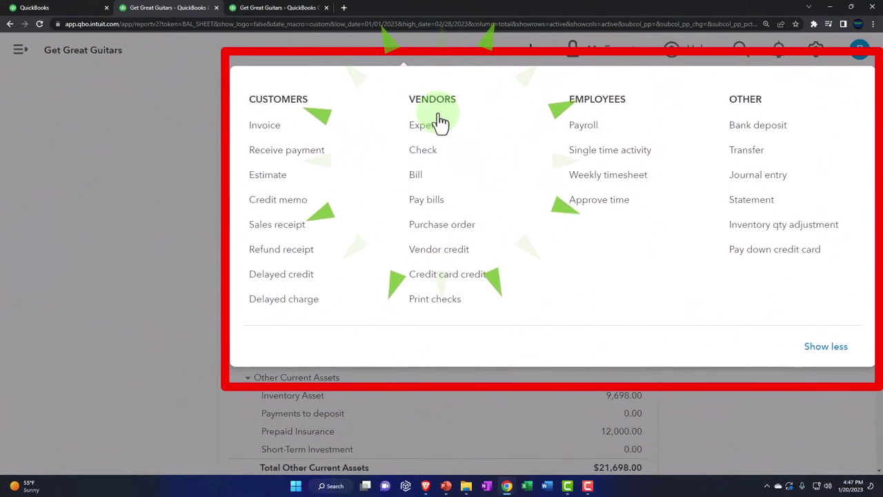
{"action": "left_click", "coordinate": [77, 146]}
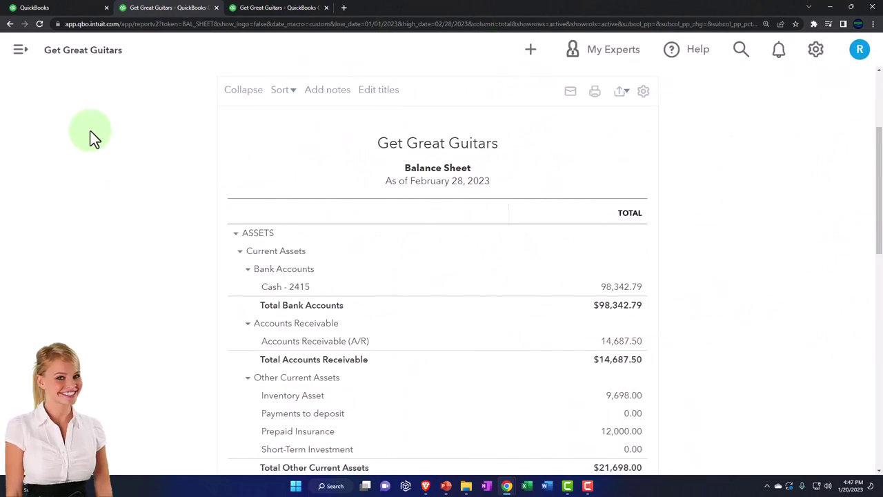
Return from the OneNote flowchart to the QuickBooks homepage in the first tab and create a new purchase order
{"action": "left_click", "coordinate": [63, 9]}
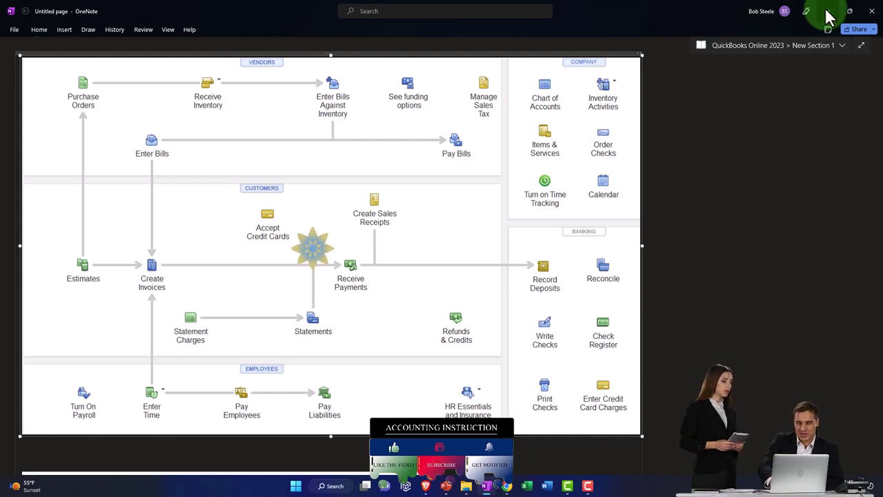
{"action": "left_click", "coordinate": [826, 11]}
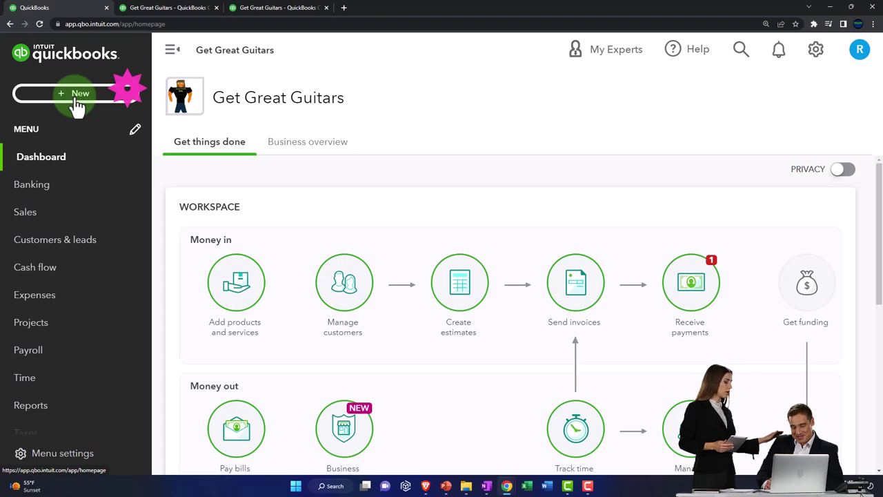
{"action": "left_click", "coordinate": [77, 102]}
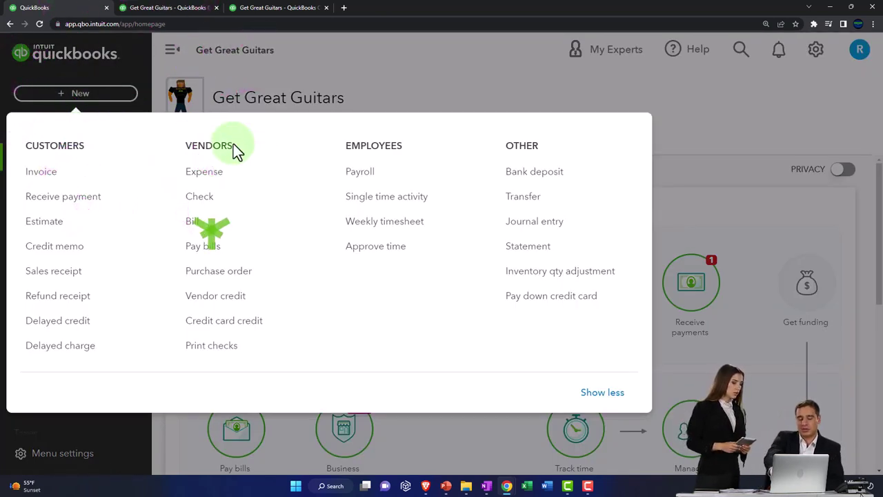
{"action": "left_click", "coordinate": [246, 278]}
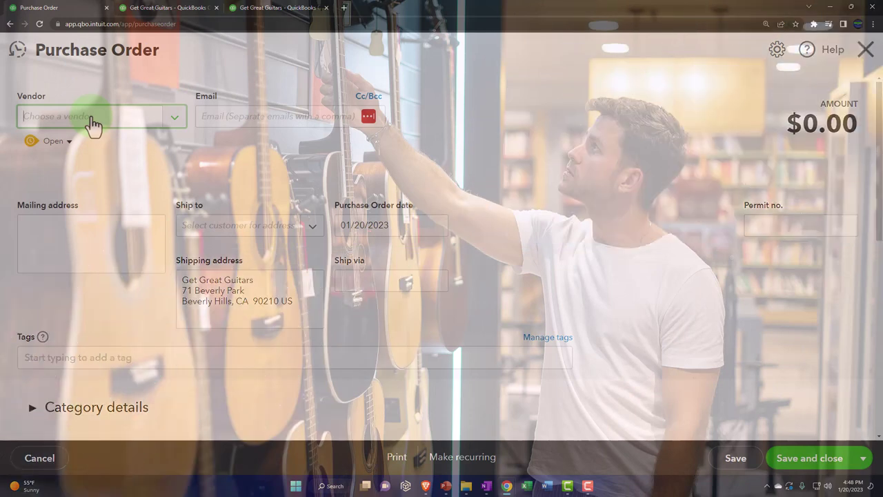
Add Fender as a new vendor on the purchase order, with Fender as company and display name, and save it
{"action": "type", "text": "Fen"}
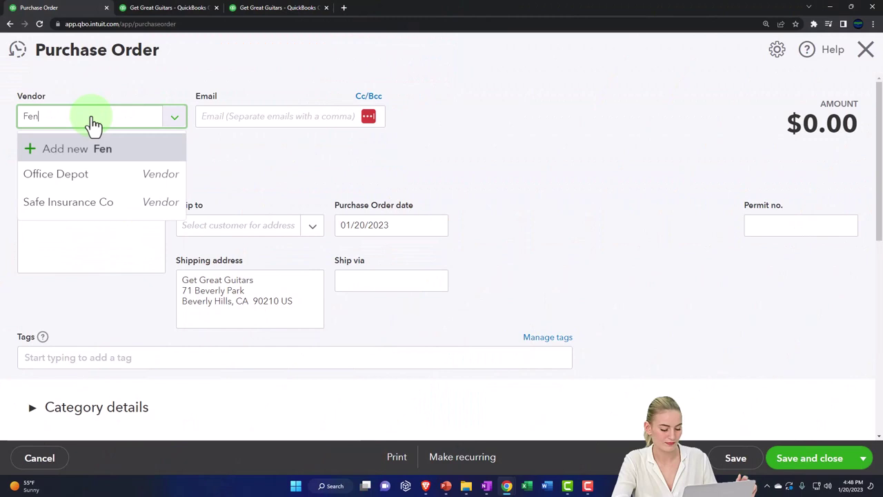
{"action": "type", "text": "der"}
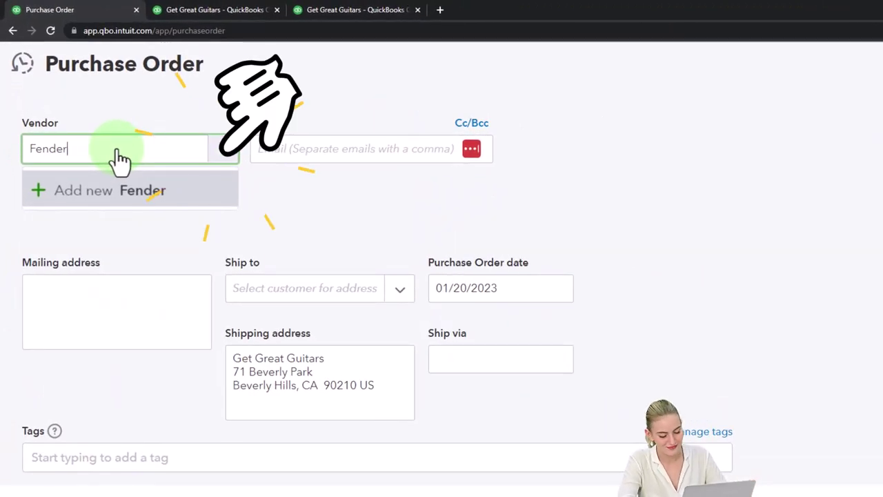
{"action": "key", "text": "Return"}
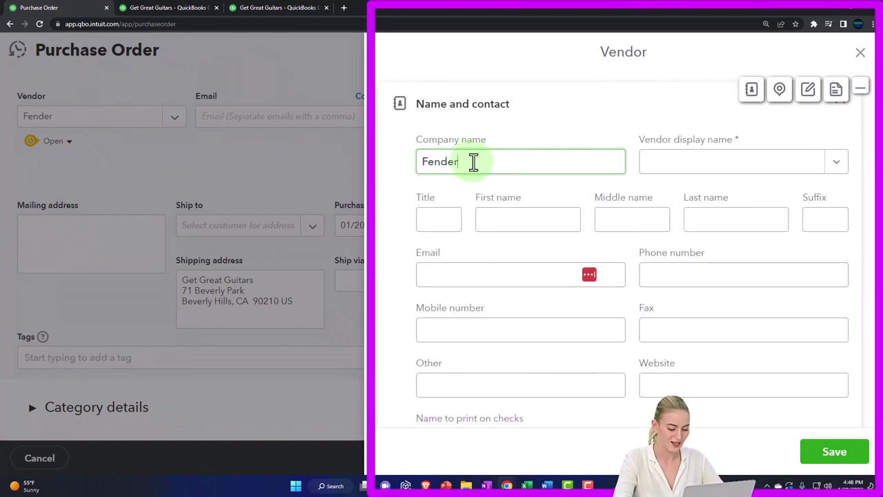
{"action": "left_click", "coordinate": [681, 169]}
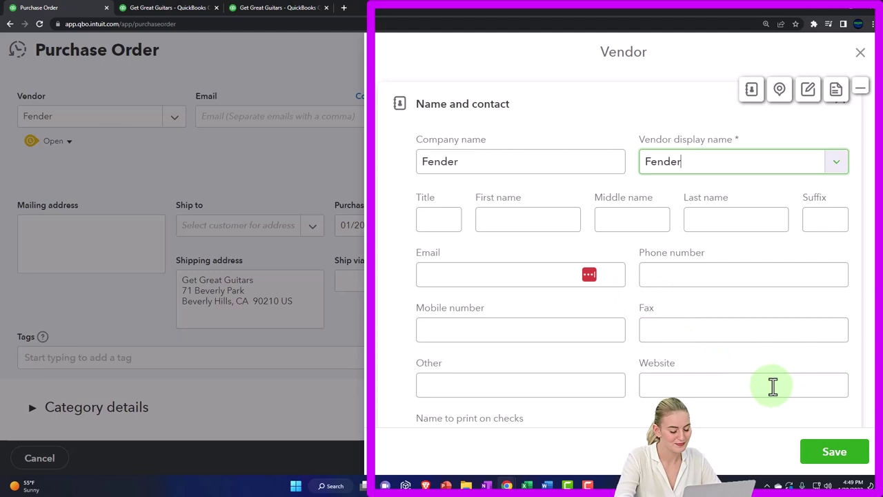
{"action": "left_click", "coordinate": [815, 450]}
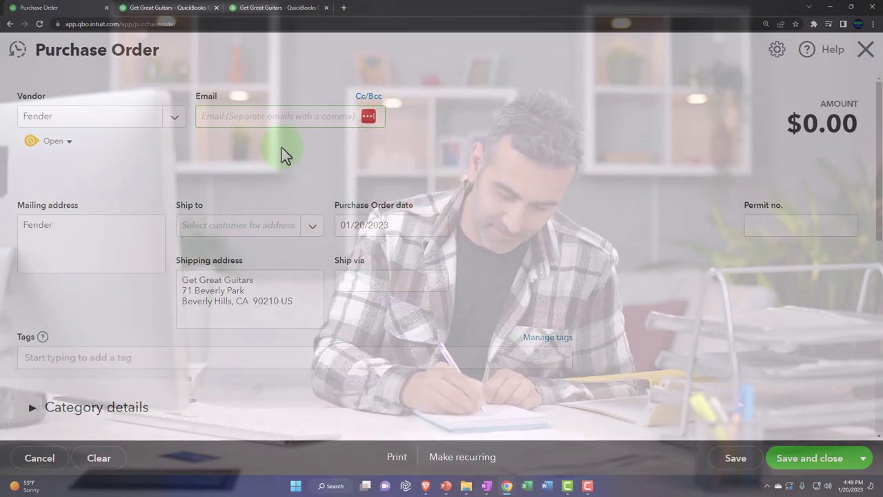
Check the customer choices for the purchase order's Ship to field without selecting one
{"action": "key", "text": "Tab"}
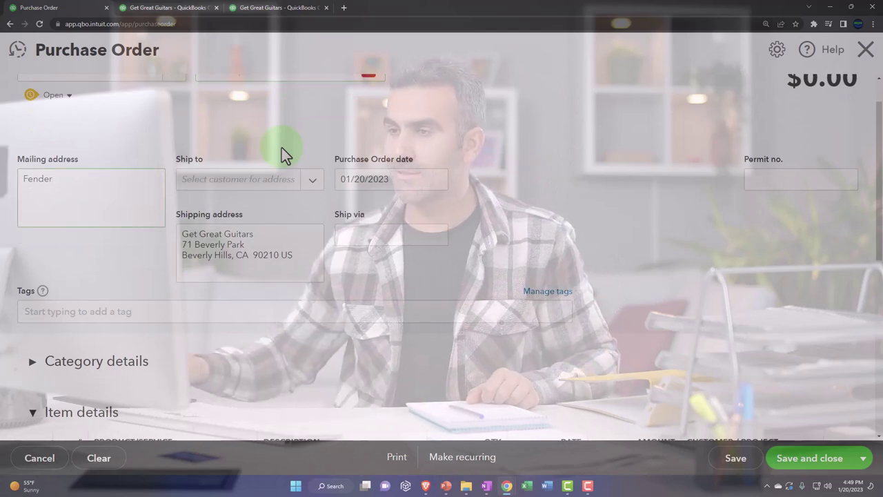
{"action": "key", "text": "Tab"}
{"action": "left_click", "coordinate": [312, 182]}
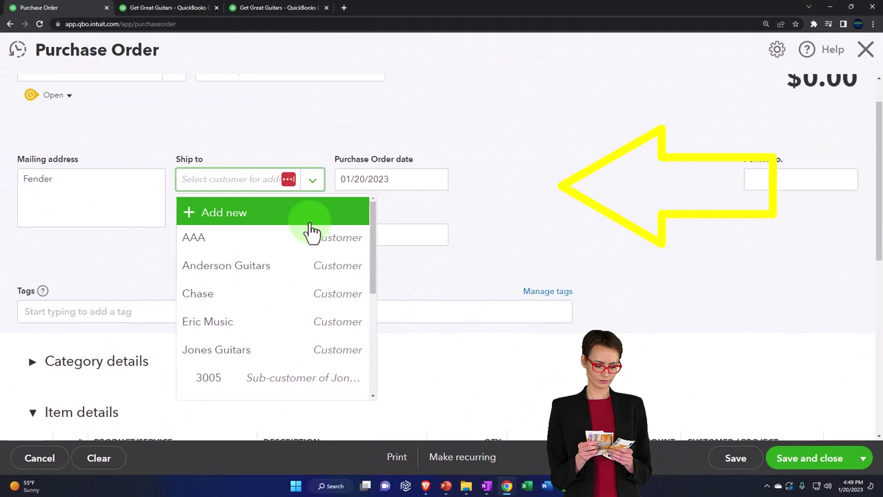
{"action": "left_click", "coordinate": [517, 151]}
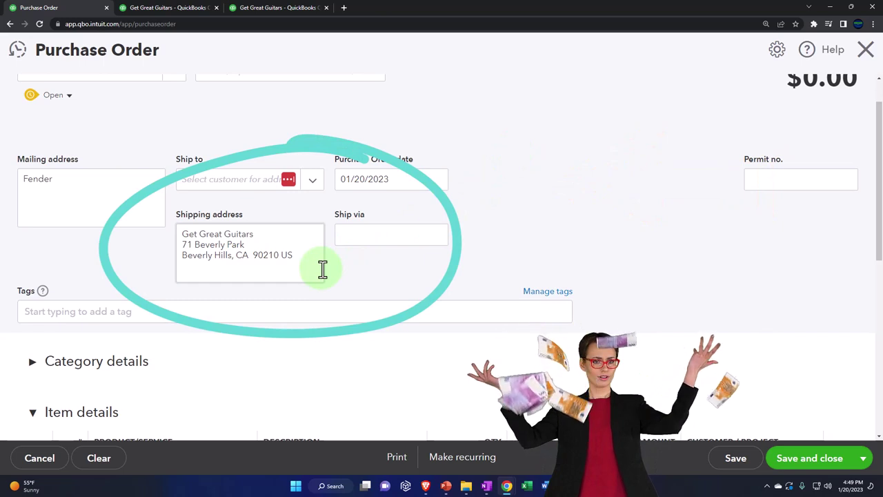
Set the purchase order date to 02/02/2023
{"action": "left_click", "coordinate": [418, 184]}
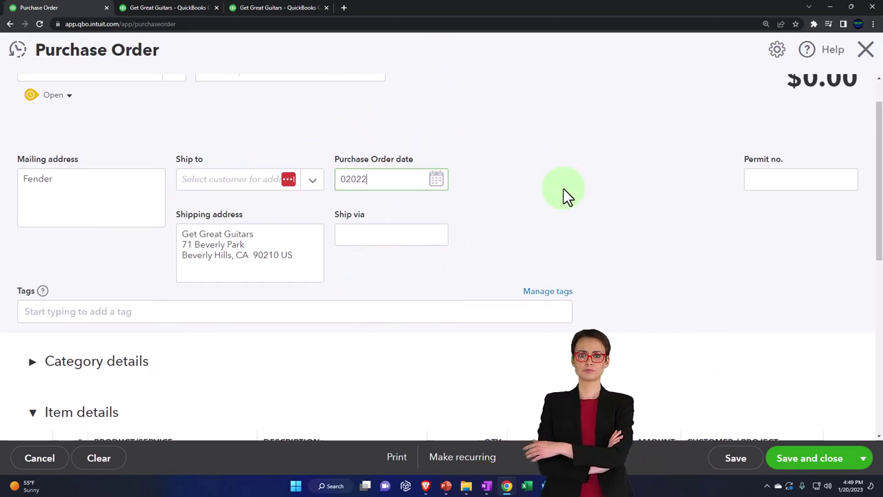
{"action": "type", "text": "020222"}
{"action": "key", "text": "BackSpace"}
{"action": "type", "text": "3"}
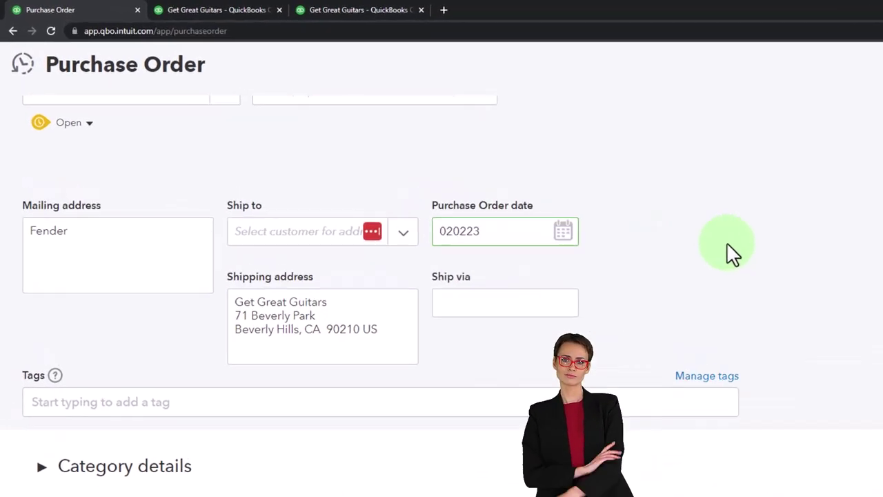
{"action": "key", "text": "Tab"}
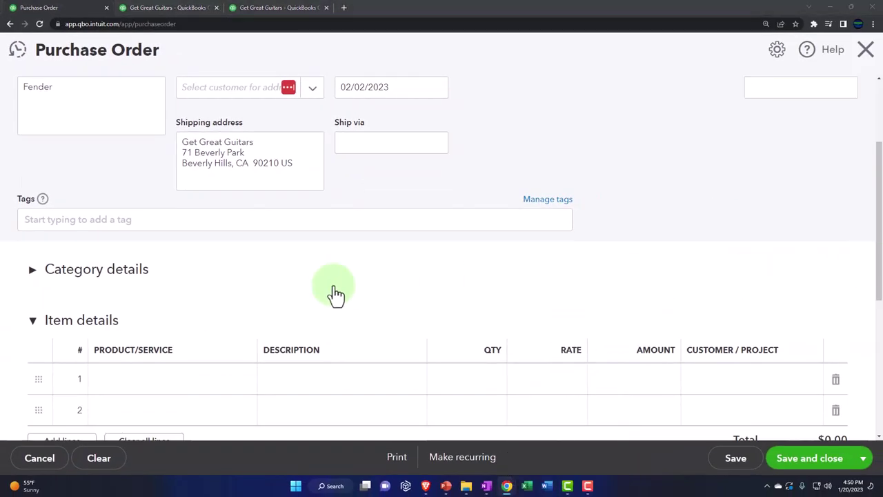
Add a new product named SQ of type Inventory from the first item line of the purchase order
{"action": "left_click", "coordinate": [33, 270]}
{"action": "left_click", "coordinate": [33, 270]}
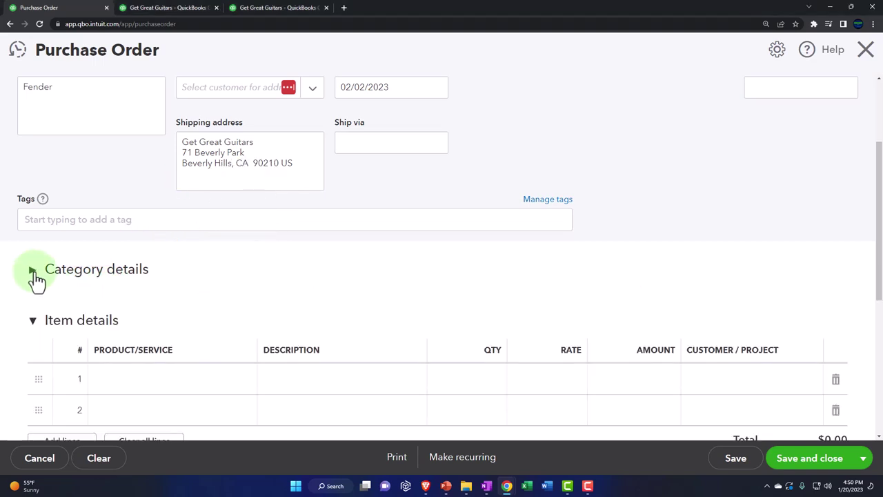
{"action": "scroll", "coordinate": [33, 282], "scroll_direction": "down", "scroll_amount": 1}
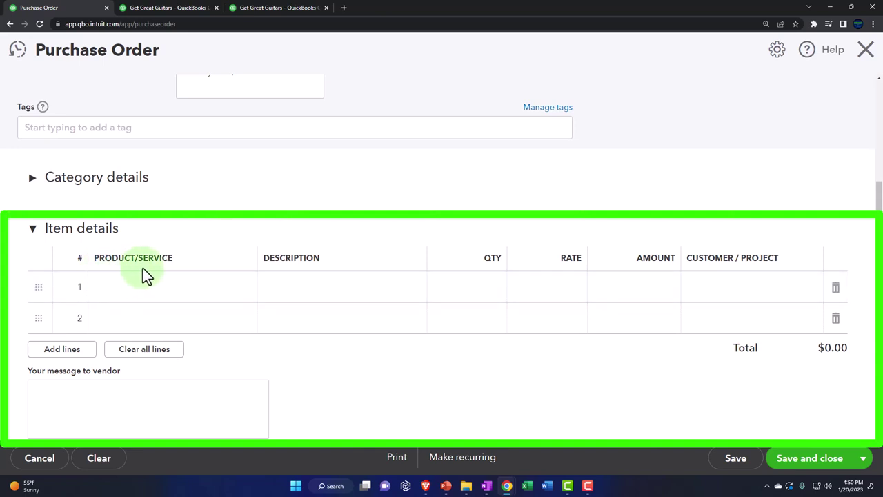
{"action": "left_click", "coordinate": [138, 294]}
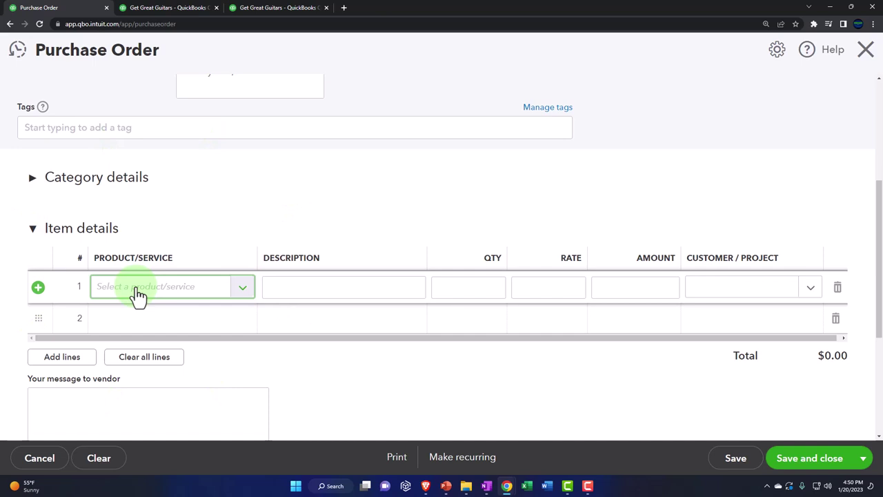
{"action": "type", "text": "S"}
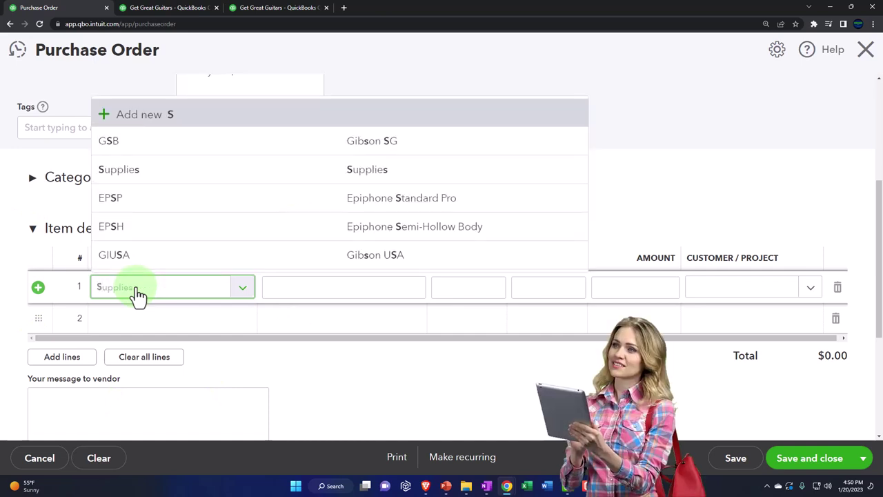
{"action": "type", "text": "Q"}
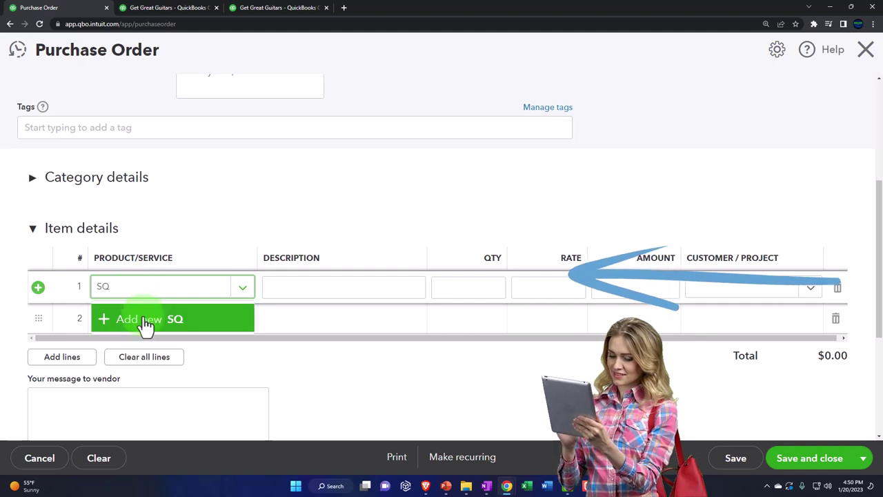
{"action": "left_click", "coordinate": [144, 319]}
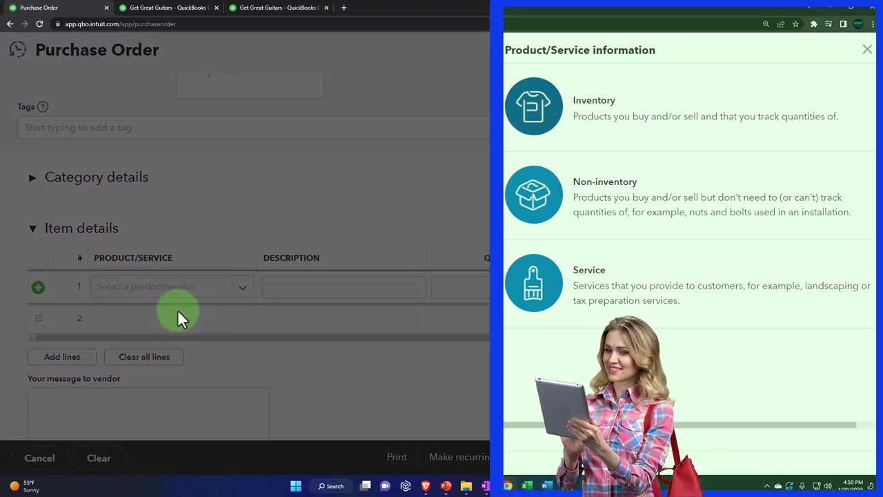
{"action": "left_click", "coordinate": [600, 133]}
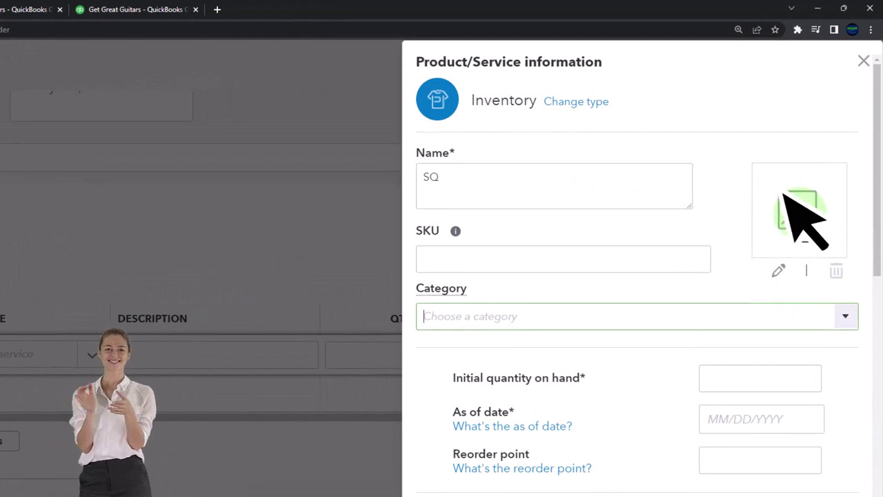
Set the SQ item's initial quantity on hand to 0, as of date to 01/01/2023 and reorder point to 0
{"action": "left_click", "coordinate": [800, 218]}
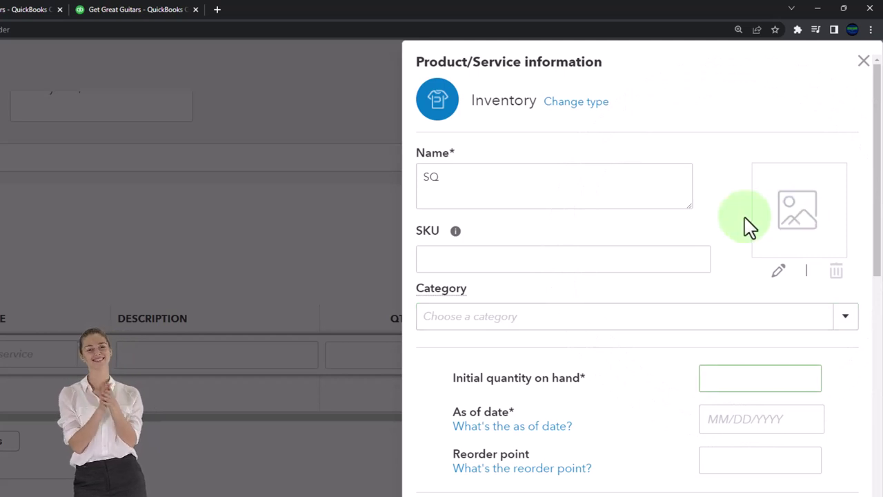
{"action": "scroll", "coordinate": [747, 219], "scroll_direction": "down", "scroll_amount": 3}
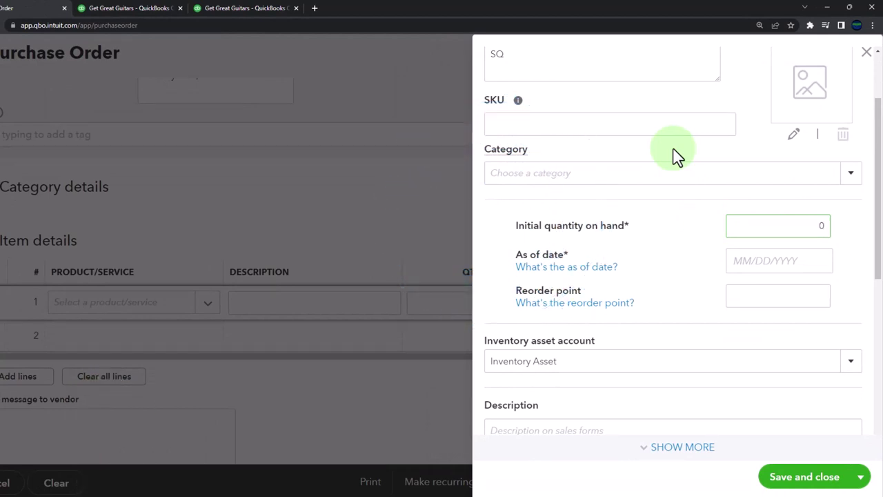
{"action": "key", "text": "Tab"}
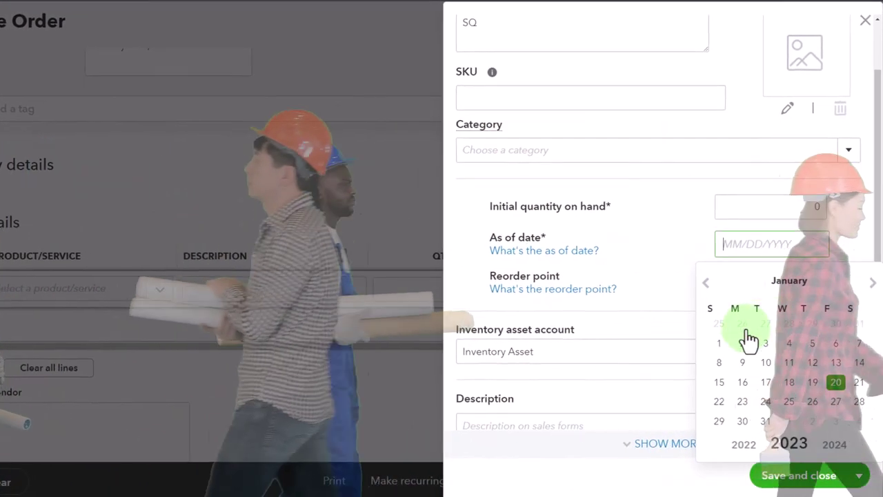
{"action": "left_click", "coordinate": [729, 357]}
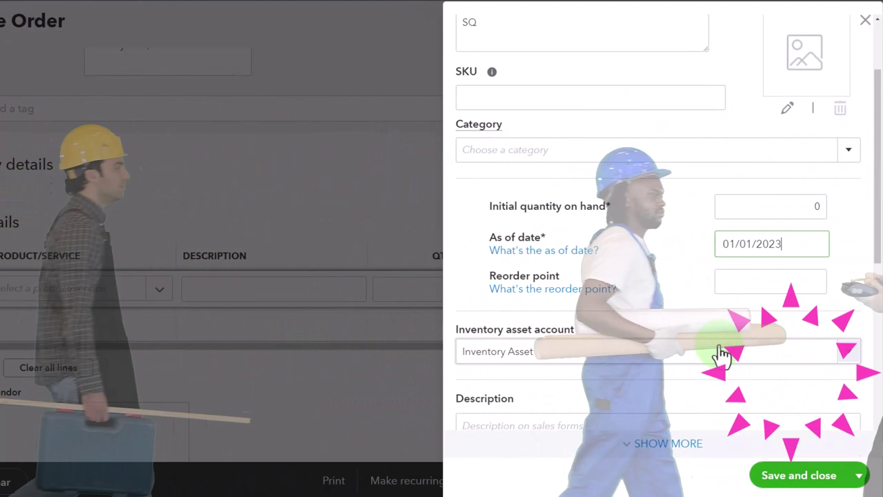
{"action": "key", "text": "Tab"}
{"action": "key", "text": "Tab"}
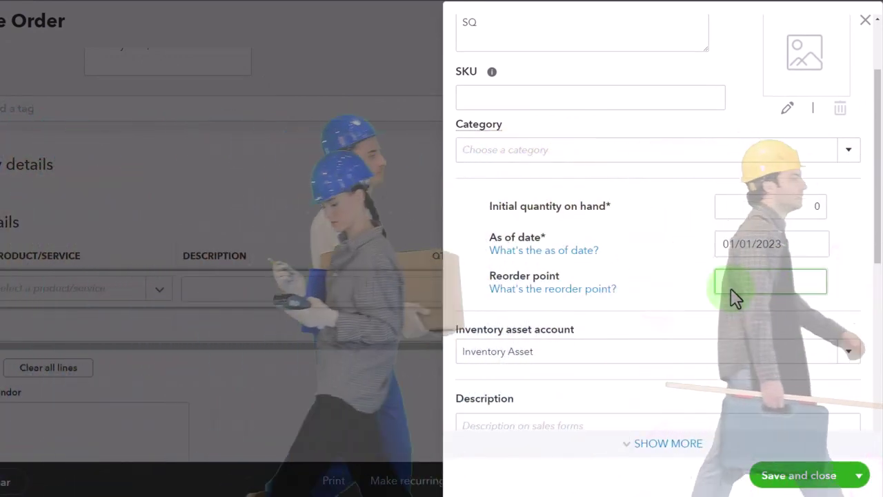
{"action": "type", "text": "0"}
{"action": "key", "text": "Tab"}
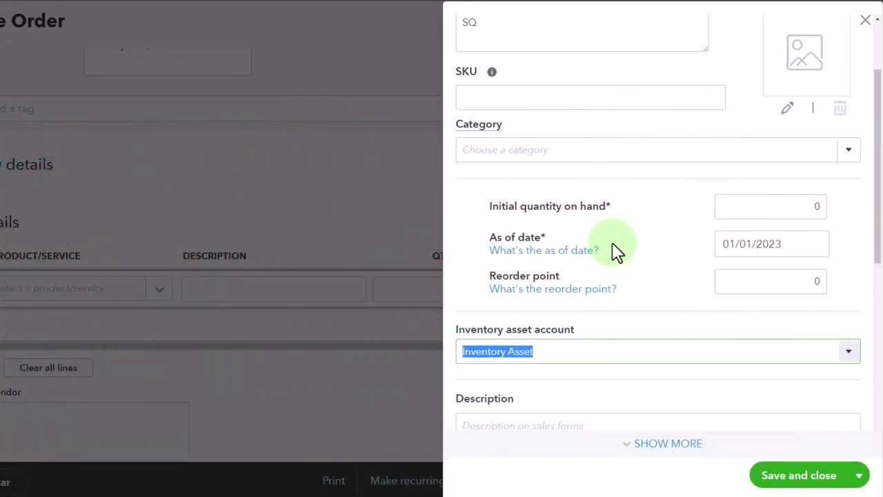
Keep Inventory Asset as the SQ item's inventory asset account and enter Squire as its sales description
{"action": "scroll", "coordinate": [612, 242], "scroll_direction": "down", "scroll_amount": 1}
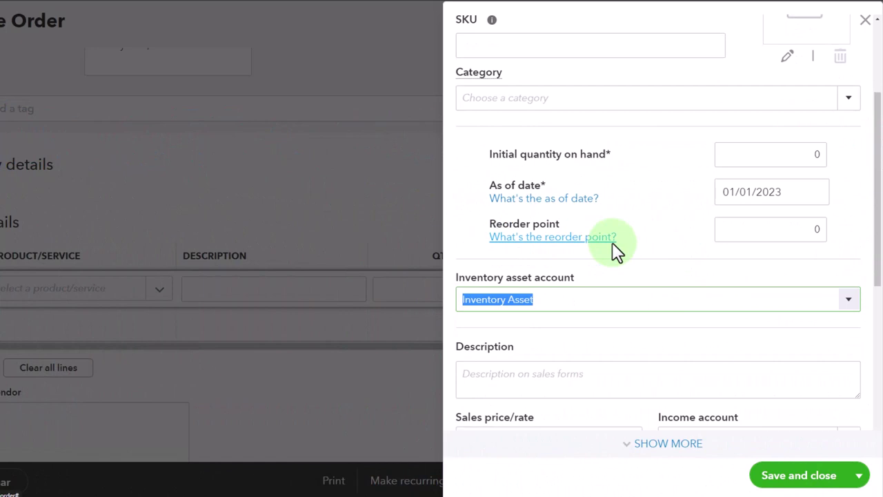
{"action": "scroll", "coordinate": [612, 247], "scroll_direction": "down", "scroll_amount": 1}
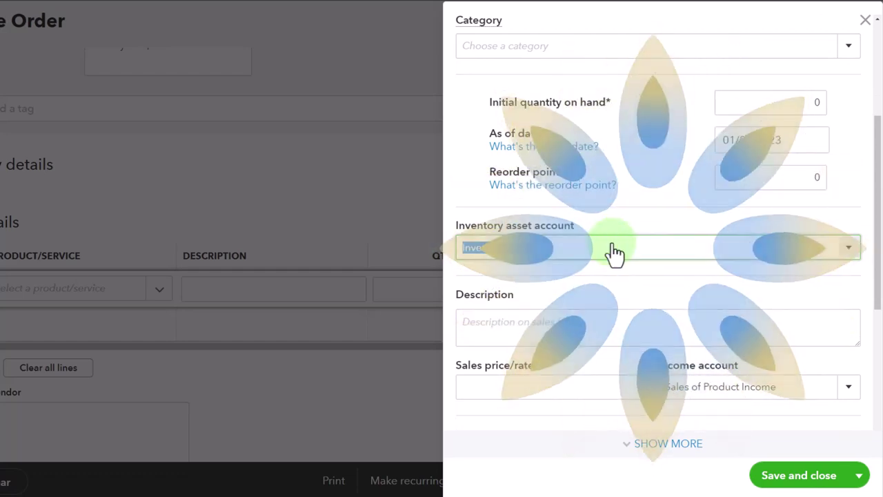
{"action": "key", "text": "Tab"}
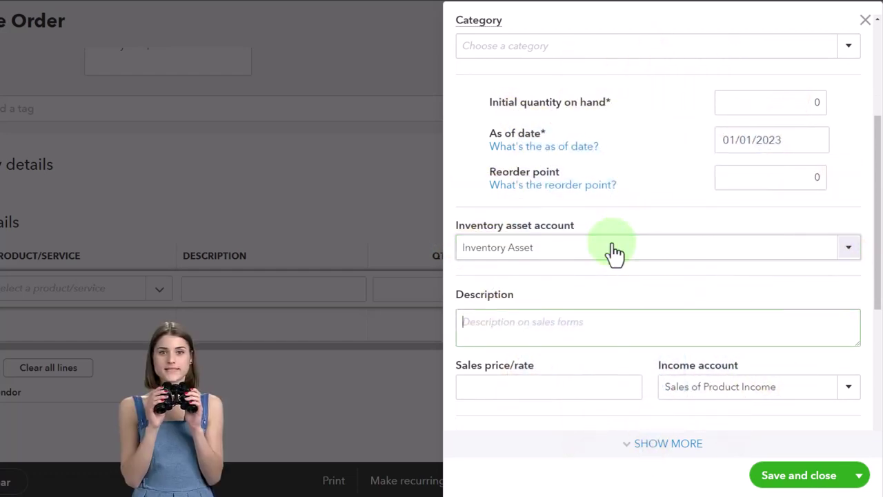
{"action": "scroll", "coordinate": [612, 247], "scroll_direction": "down", "scroll_amount": 1}
{"action": "scroll", "coordinate": [614, 242], "scroll_direction": "down", "scroll_amount": 1}
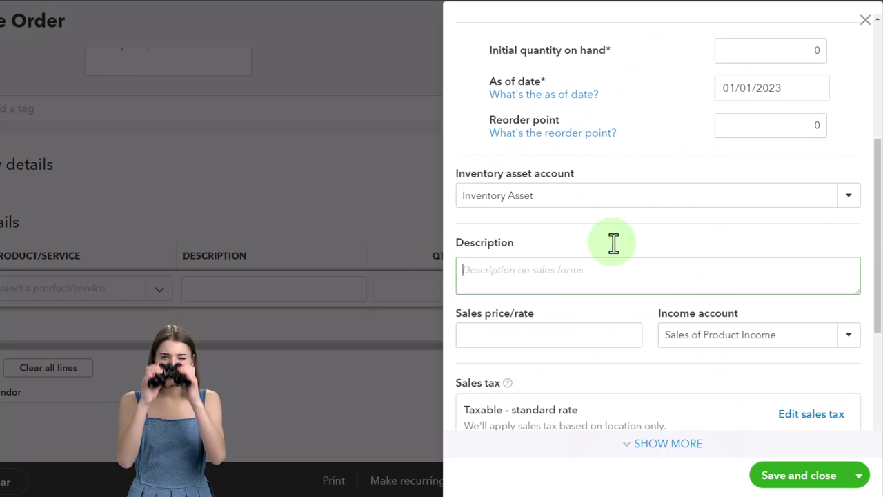
{"action": "type", "text": "Squire"}
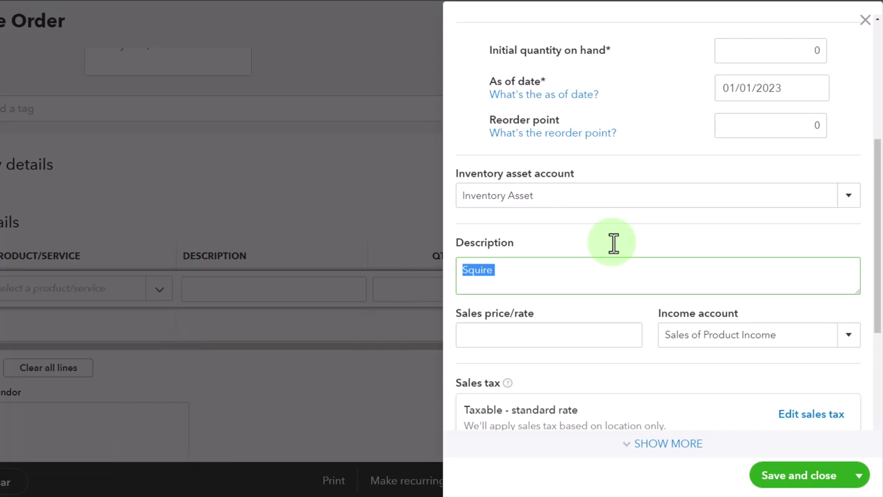
Set the SQ item's sales price to 244 and keep Sales of Product Income as its income account
{"action": "key", "text": "Tab"}
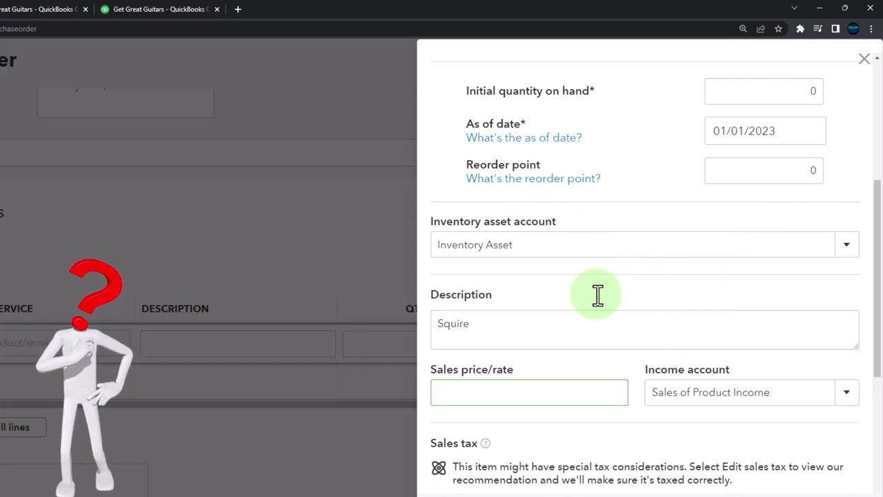
{"action": "key", "text": "Tab"}
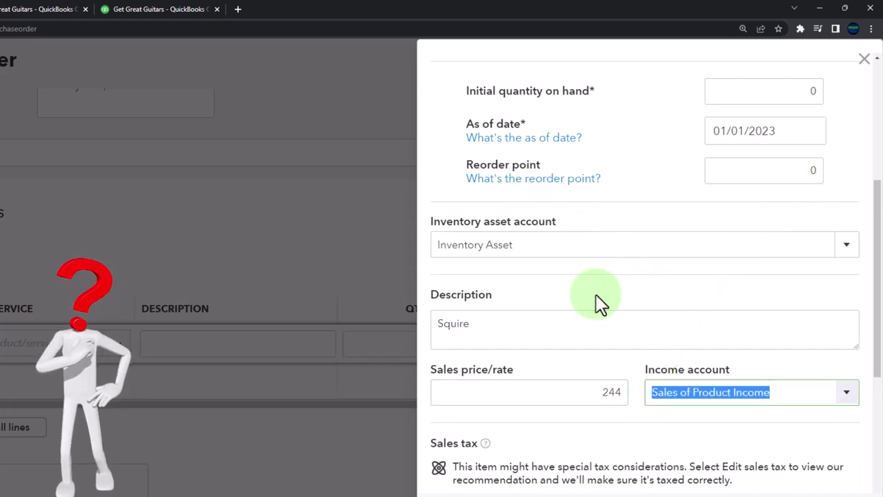
{"action": "scroll", "coordinate": [599, 304], "scroll_direction": "down", "scroll_amount": 1}
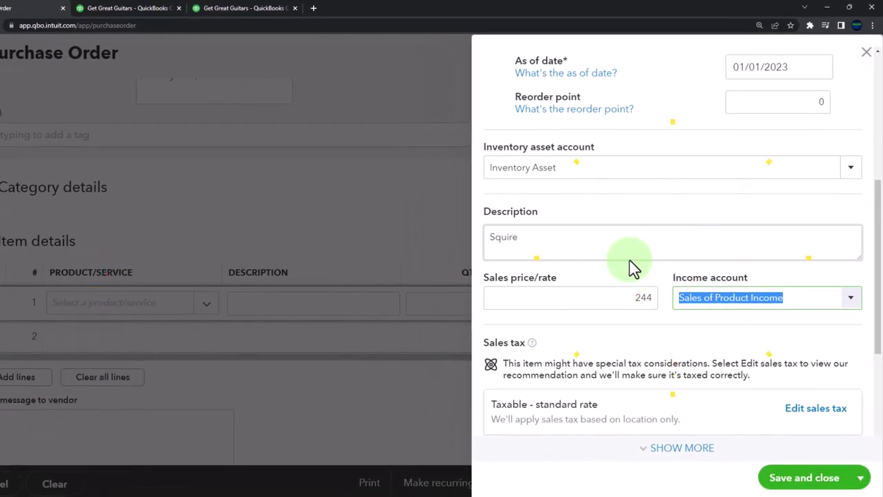
{"action": "scroll", "coordinate": [630, 260], "scroll_direction": "down", "scroll_amount": 1}
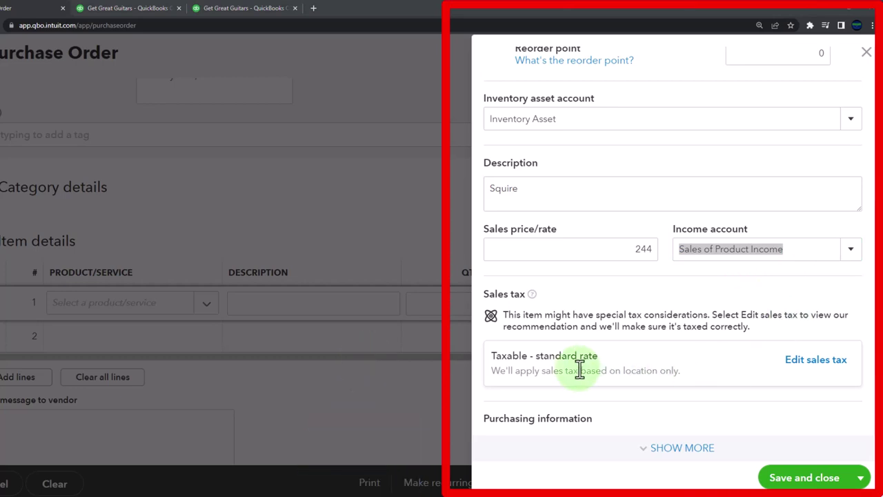
Copy the sales description Squire into the SQ item's purchasing description
{"action": "scroll", "coordinate": [580, 371], "scroll_direction": "down", "scroll_amount": 2}
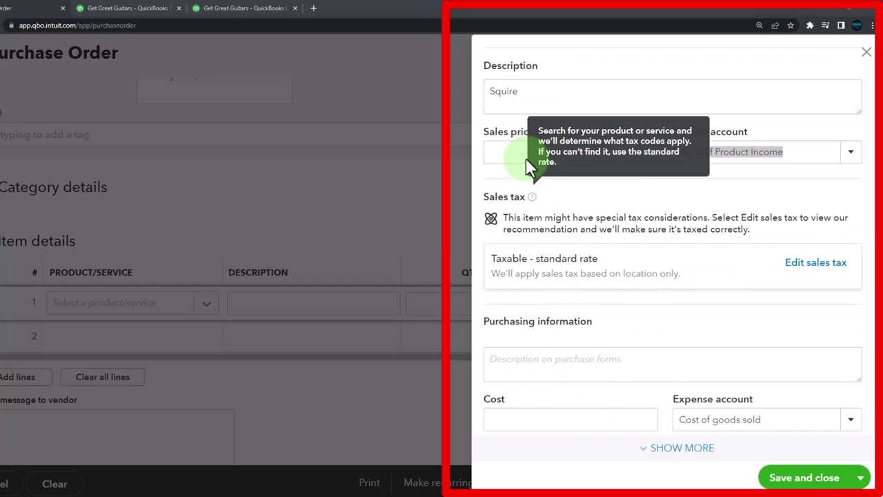
{"action": "left_click_drag", "start_coordinate": [536, 90], "coordinate": [481, 94]}
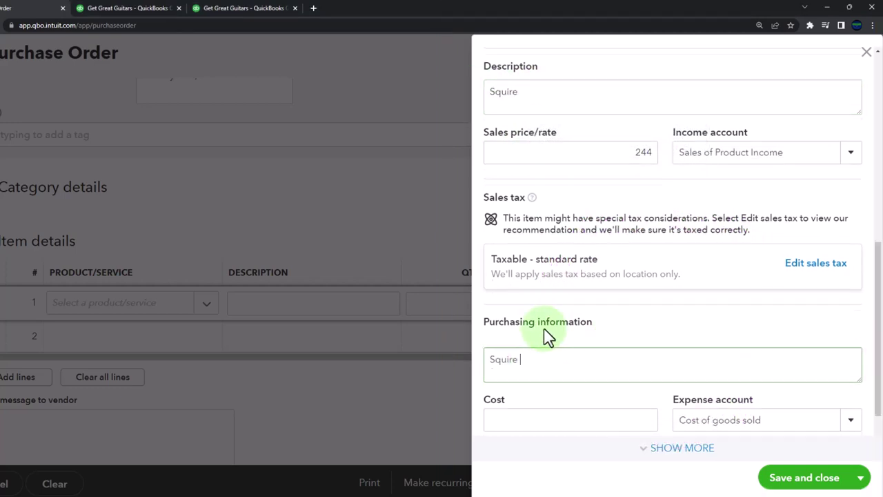
{"action": "scroll", "coordinate": [544, 336], "scroll_direction": "up", "scroll_amount": 1}
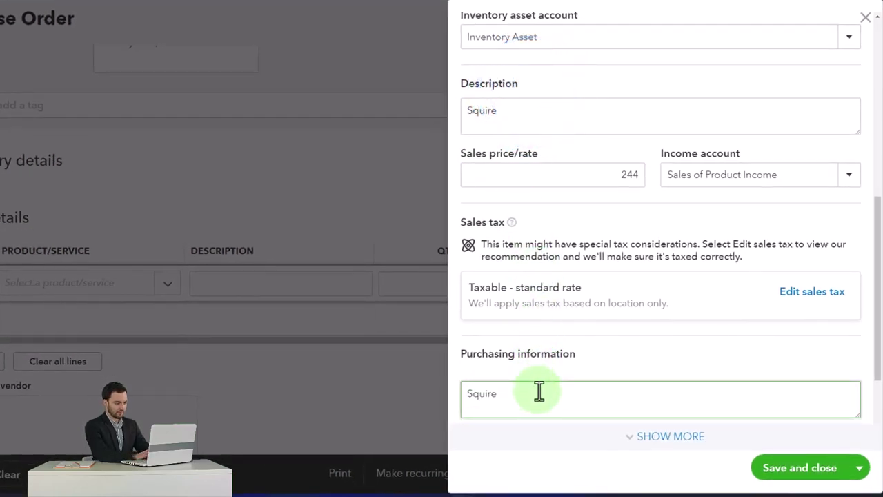
{"action": "left_click", "coordinate": [539, 391]}
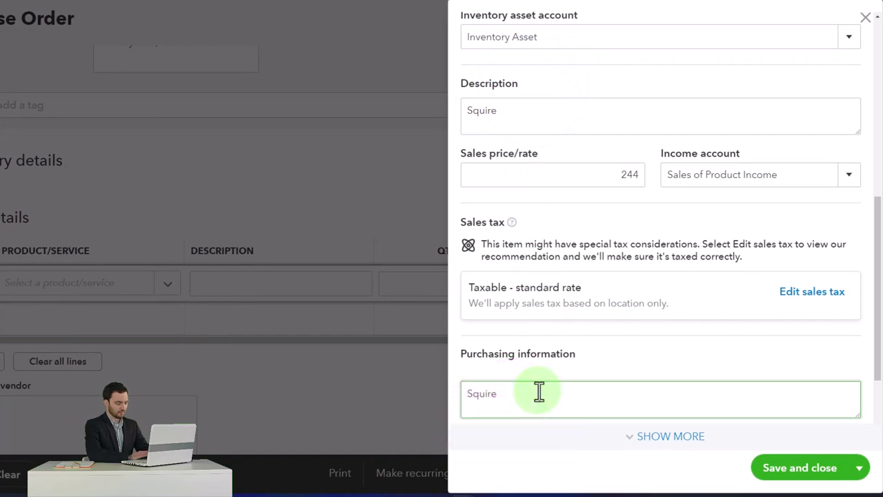
Set the SQ item's cost to 168 and keep Cost of goods sold as its expense account
{"action": "scroll", "coordinate": [539, 392], "scroll_direction": "down", "scroll_amount": 1}
{"action": "scroll", "coordinate": [542, 399], "scroll_direction": "down", "scroll_amount": 1}
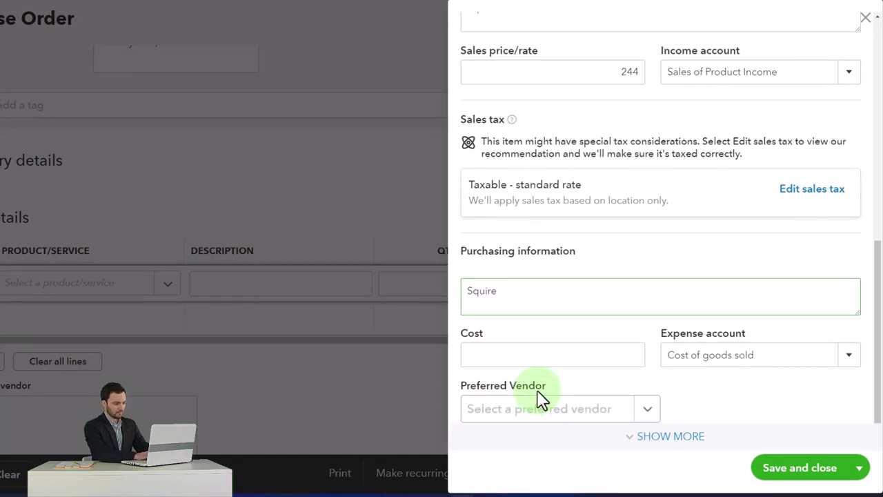
{"action": "left_click", "coordinate": [514, 357]}
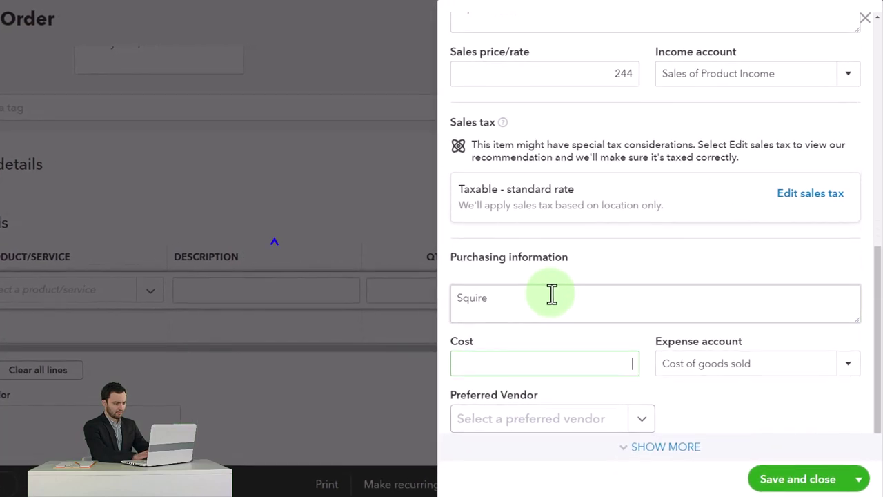
{"action": "type", "text": "168"}
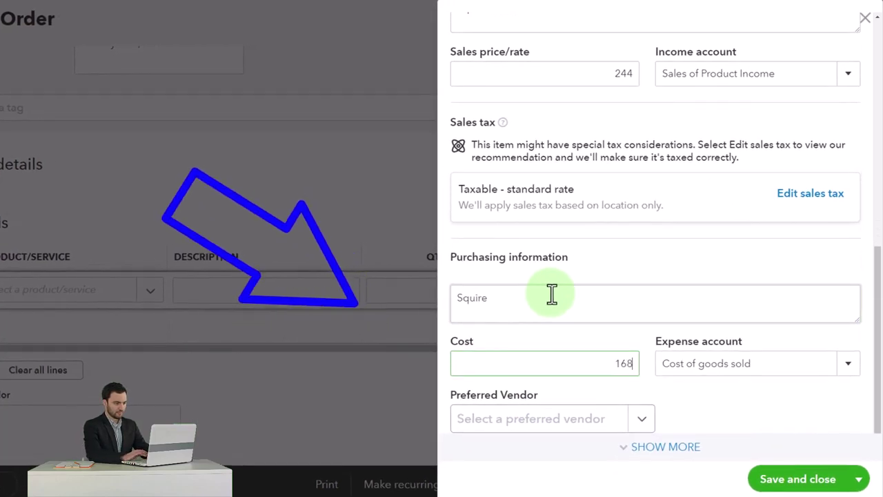
{"action": "key", "text": "Tab"}
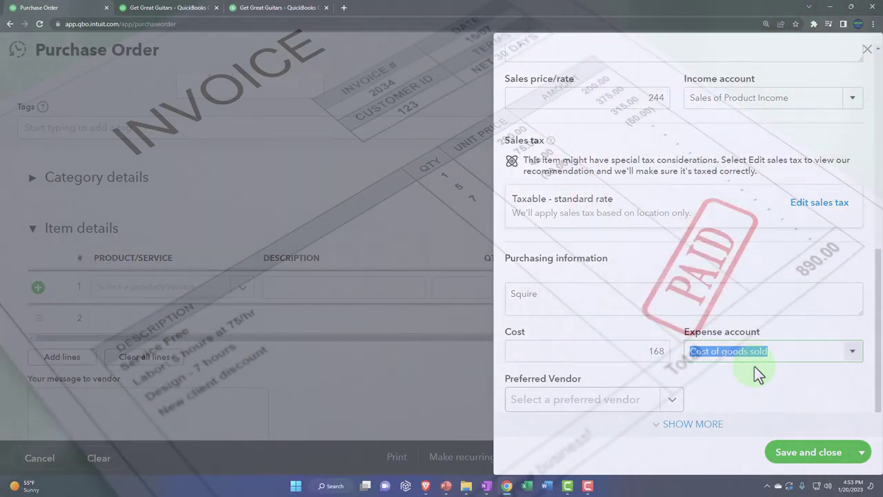
Choose Fender as the SQ item's preferred vendor and save the new inventory item
{"action": "scroll", "coordinate": [754, 366], "scroll_direction": "down", "scroll_amount": 1}
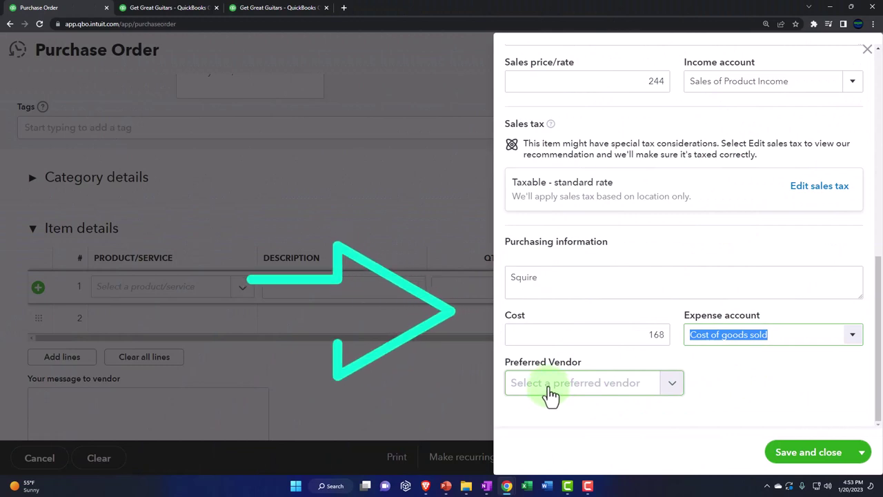
{"action": "left_click", "coordinate": [550, 384]}
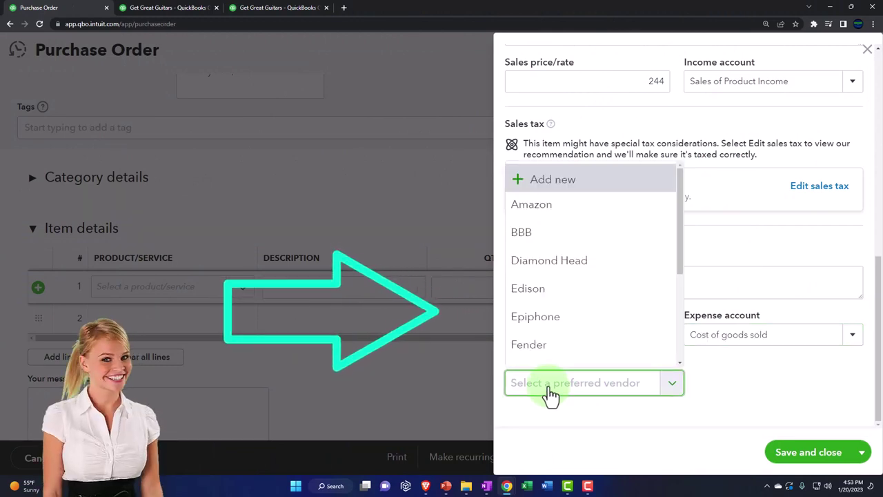
{"action": "type", "text": "fe"}
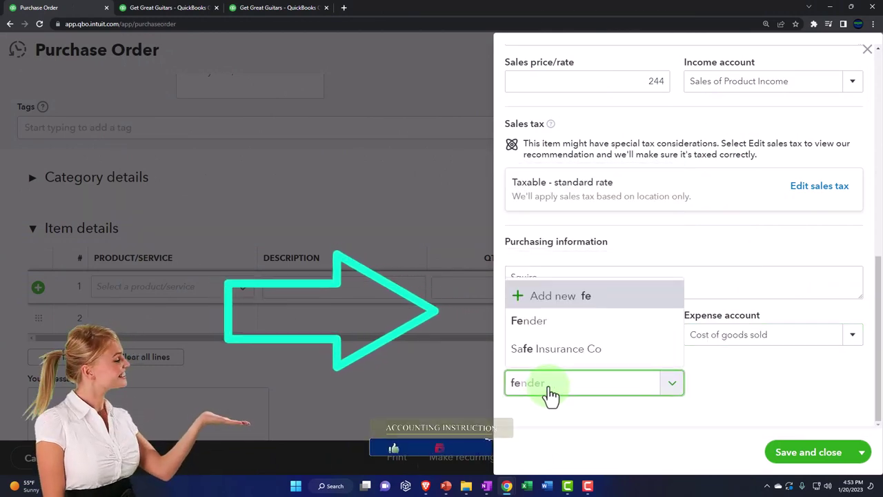
{"action": "left_click", "coordinate": [541, 324]}
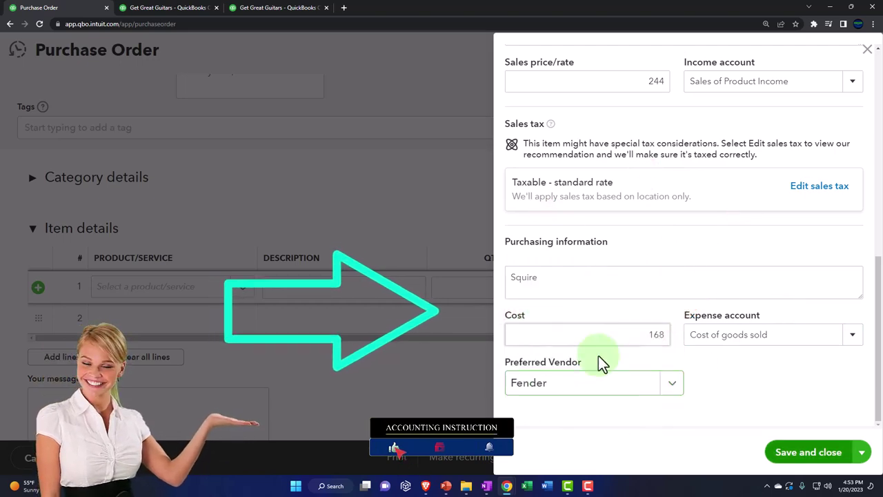
{"action": "left_click", "coordinate": [751, 390]}
{"action": "left_click", "coordinate": [793, 455]}
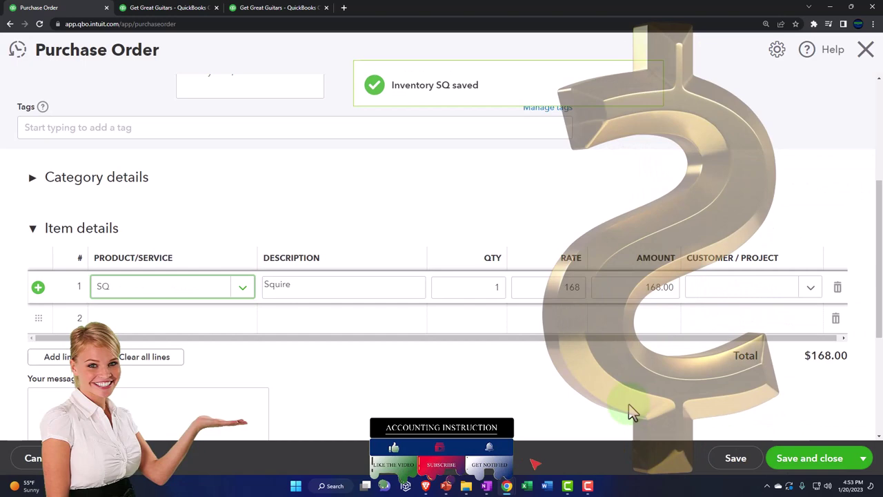
Set the quantity of the SQ line on the purchase order to 20
{"action": "key", "text": "Tab"}
{"action": "key", "text": "Tab"}
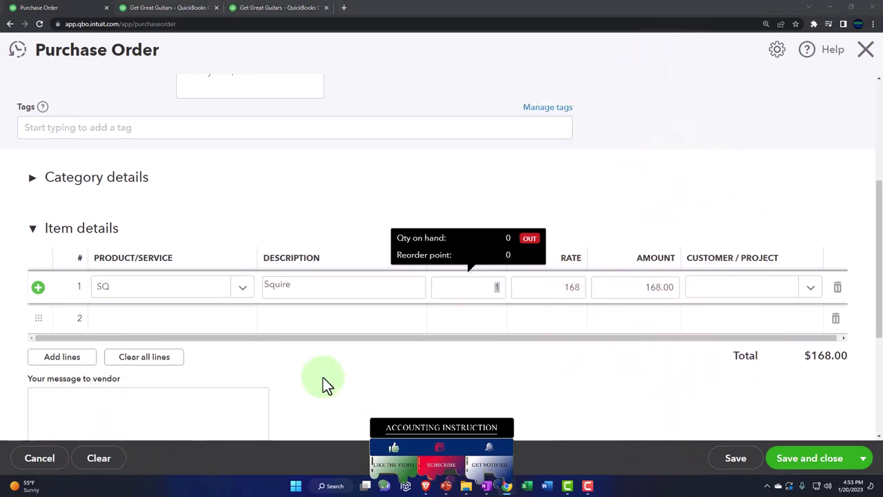
{"action": "left_click", "coordinate": [193, 289]}
{"action": "key", "text": "Tab"}
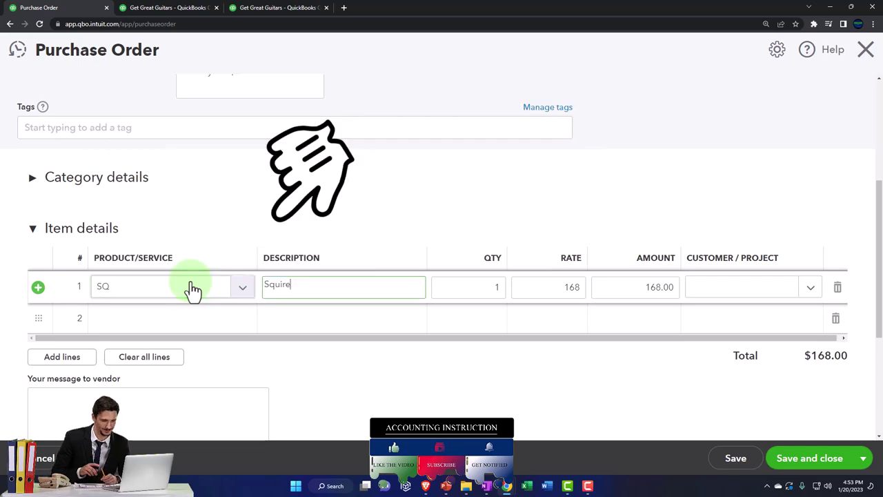
{"action": "key", "text": "Tab"}
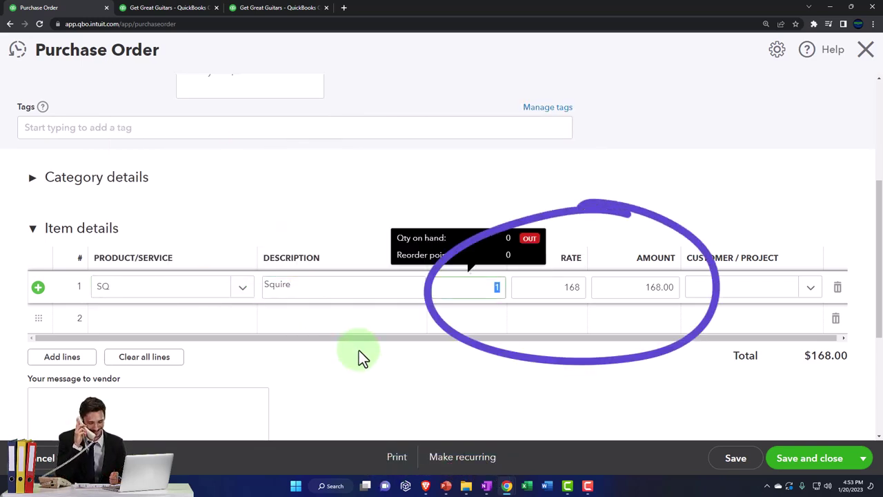
{"action": "type", "text": "20"}
{"action": "key", "text": "Tab"}
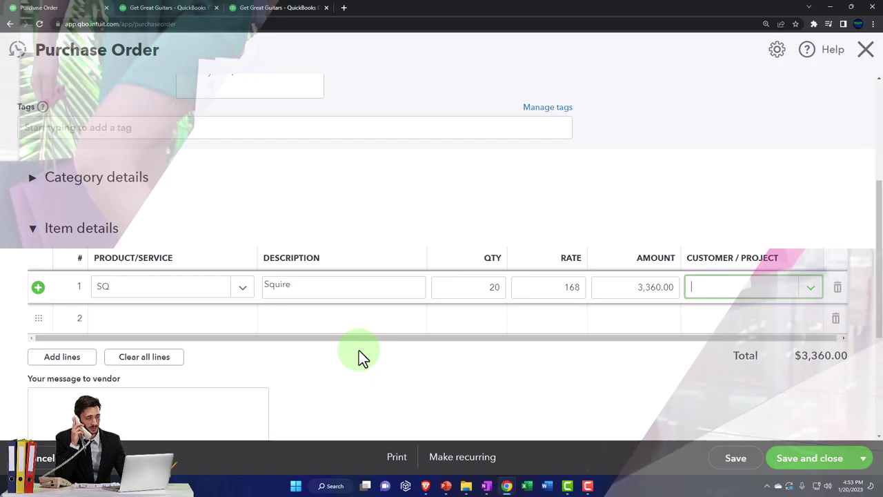
Add New Music Stuff as a new customer from the SQ line, using the same company and display name, and save it
{"action": "type", "text": "N"}
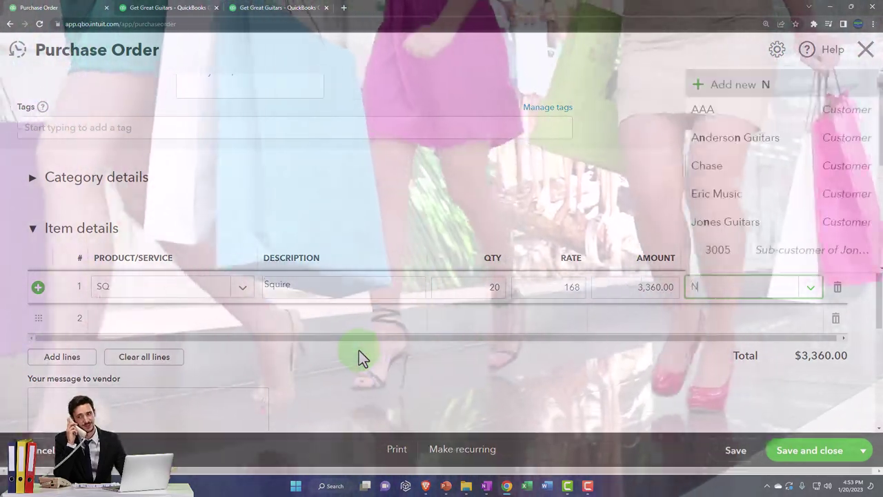
{"action": "type", "text": "ew M"}
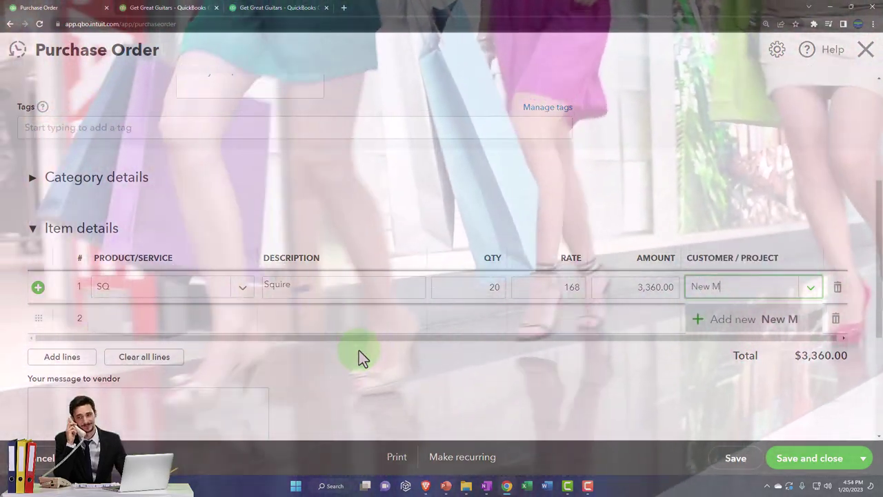
{"action": "type", "text": "usic Stuf"}
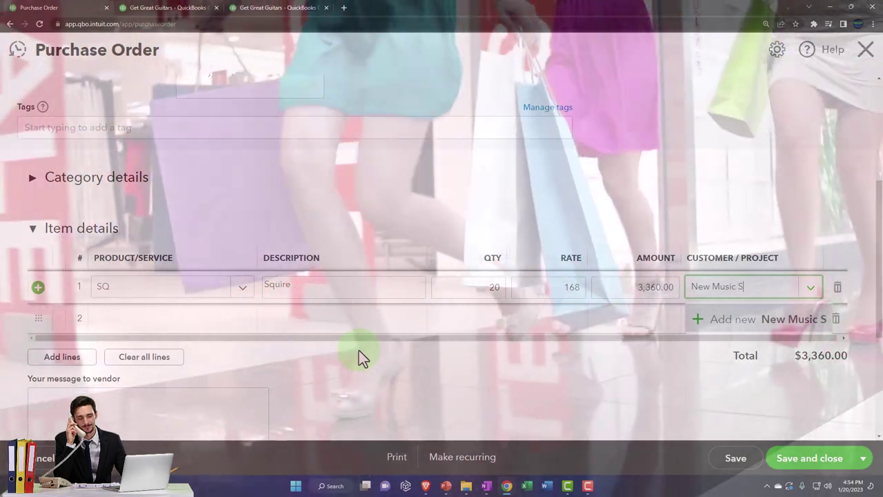
{"action": "type", "text": "f"}
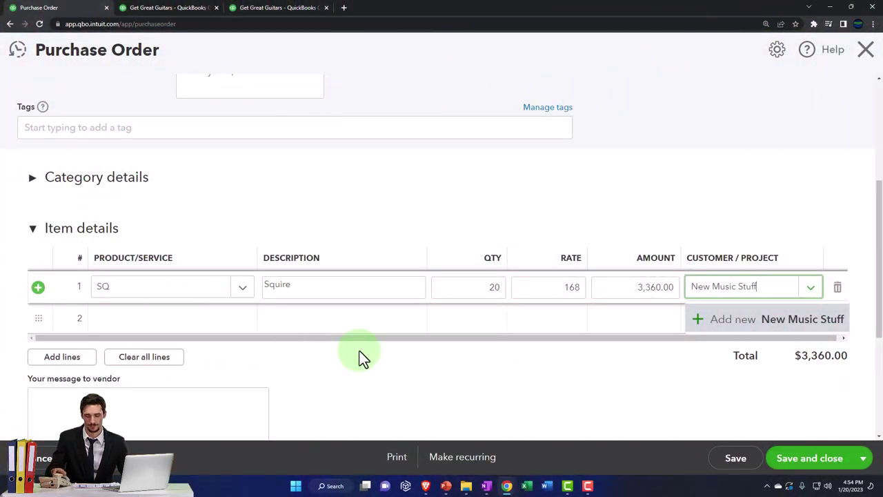
{"action": "left_click", "coordinate": [722, 325]}
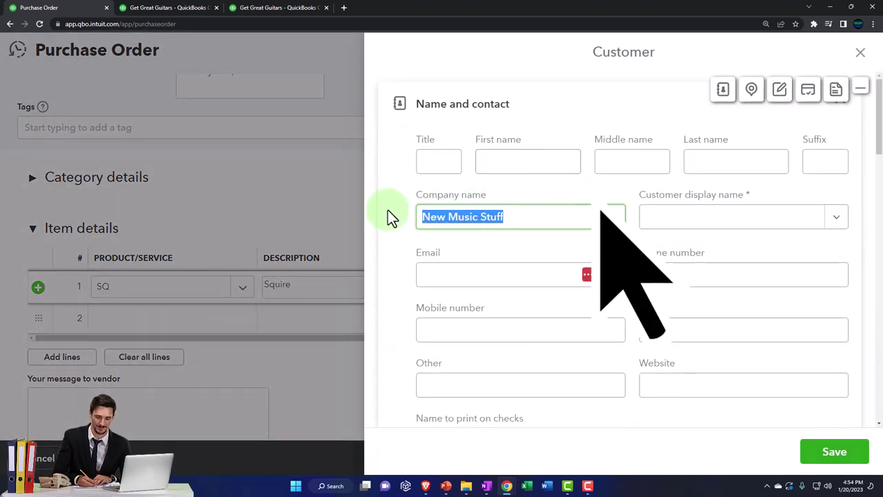
{"action": "left_click", "coordinate": [703, 233]}
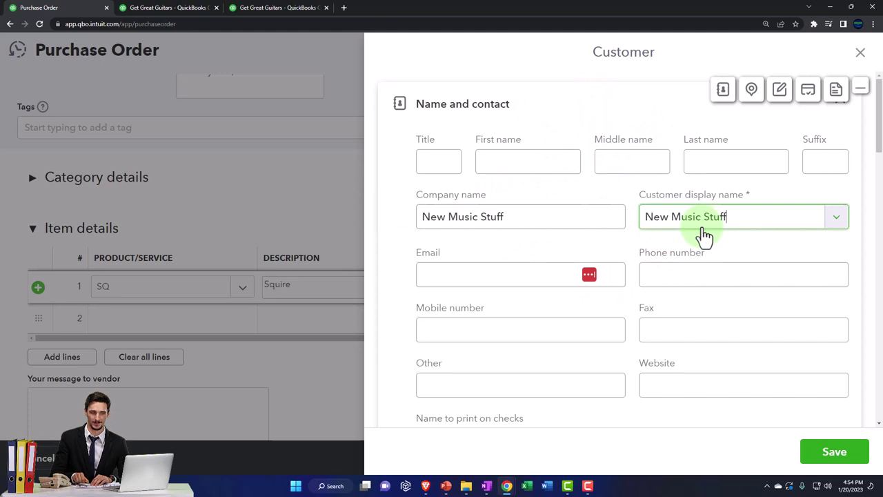
{"action": "left_click", "coordinate": [834, 452]}
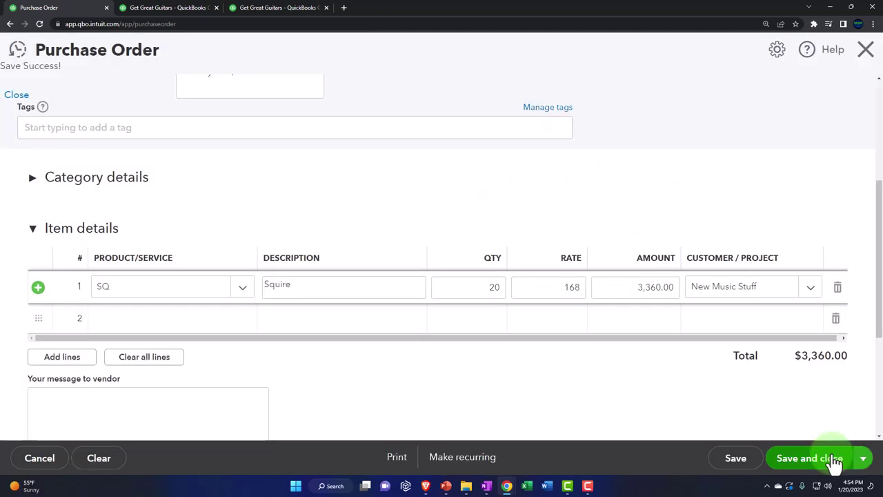
Review the purchase order's header and item line, and open its print preview to examine the printed form
{"action": "left_click", "coordinate": [210, 325]}
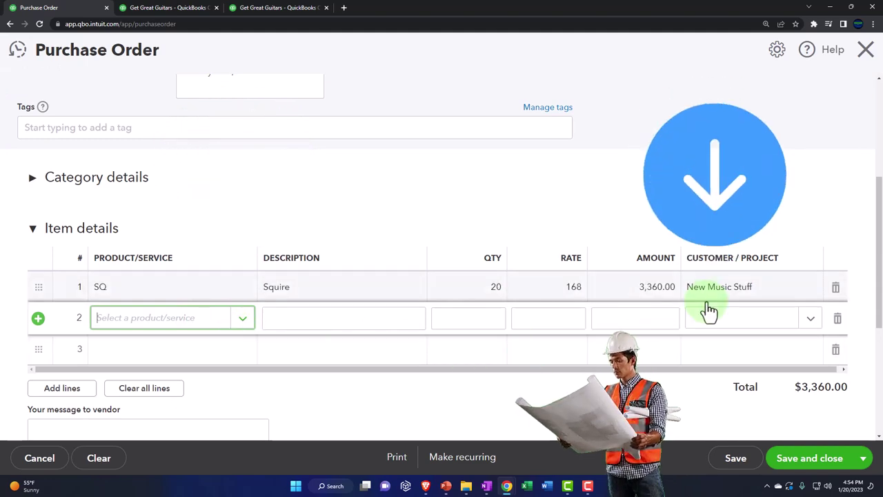
{"action": "scroll", "coordinate": [707, 311], "scroll_direction": "up", "scroll_amount": 5}
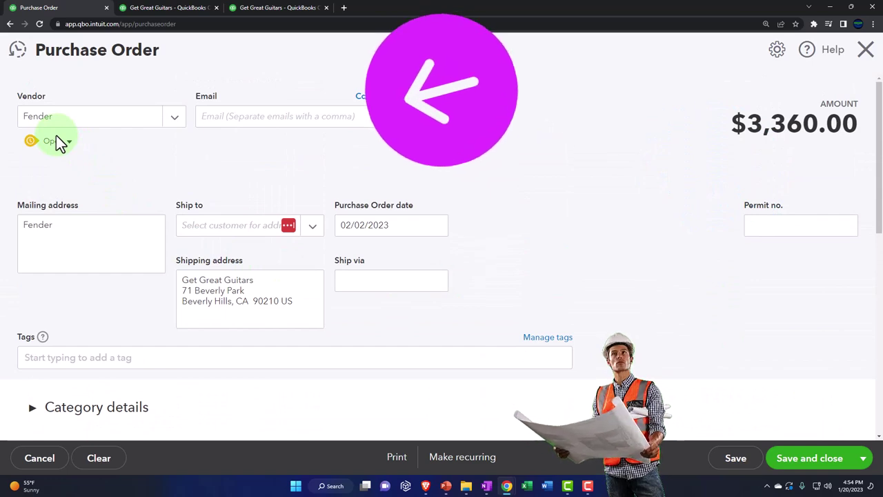
{"action": "scroll", "coordinate": [256, 310], "scroll_direction": "down", "scroll_amount": 2}
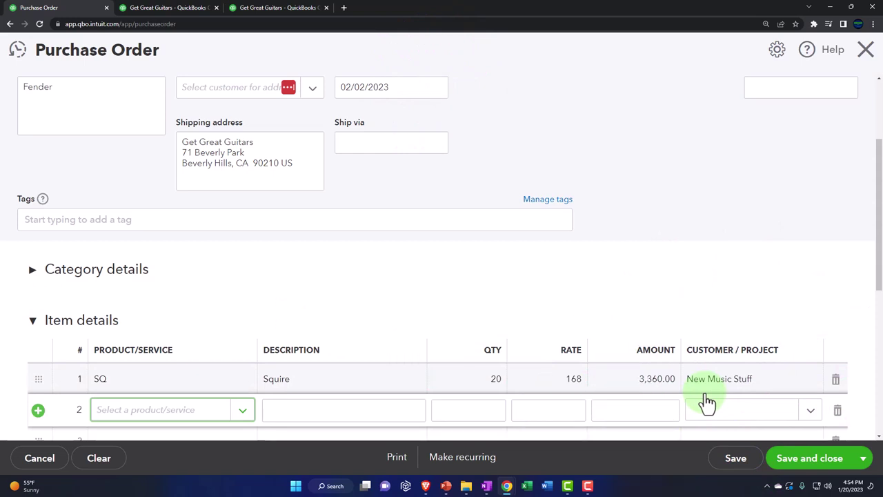
{"action": "scroll", "coordinate": [707, 402], "scroll_direction": "down", "scroll_amount": 1}
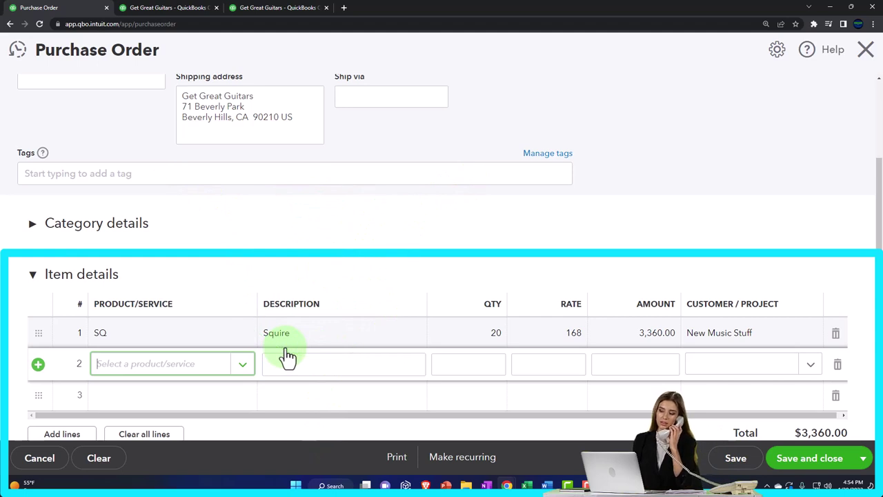
{"action": "scroll", "coordinate": [288, 356], "scroll_direction": "down", "scroll_amount": 2}
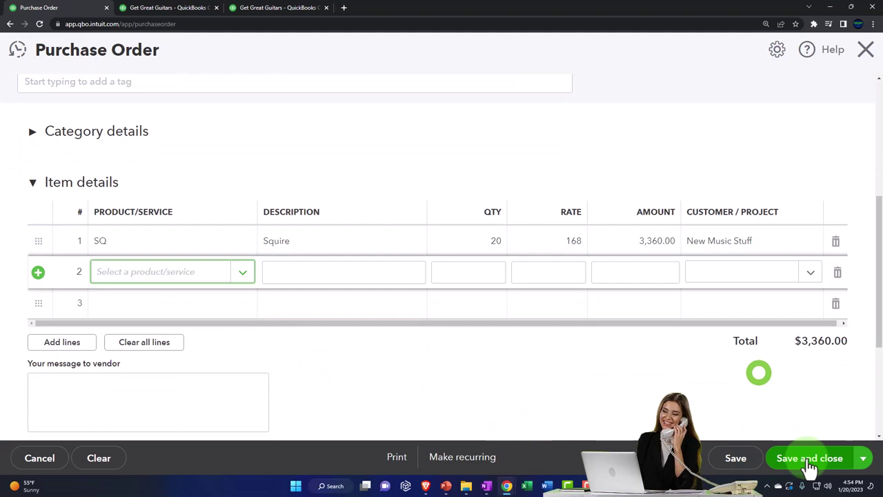
{"action": "left_click", "coordinate": [394, 464]}
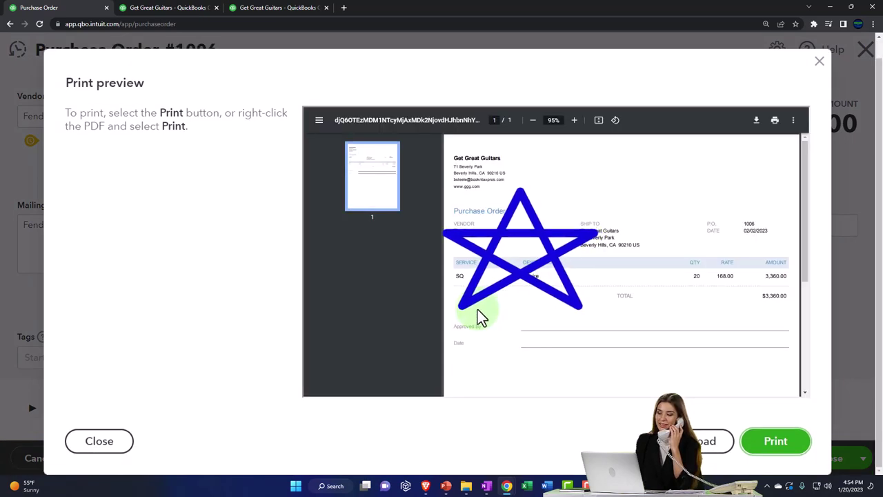
{"action": "scroll", "coordinate": [477, 310], "scroll_direction": "down", "scroll_amount": 3}
{"action": "scroll", "coordinate": [480, 316], "scroll_direction": "up", "scroll_amount": 3}
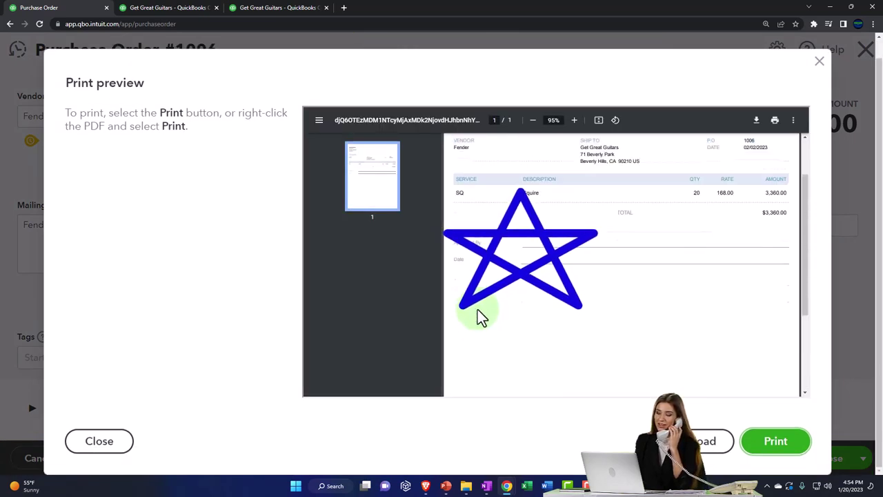
Close the print preview, then save and close the Fender purchase order
{"action": "left_click", "coordinate": [820, 65]}
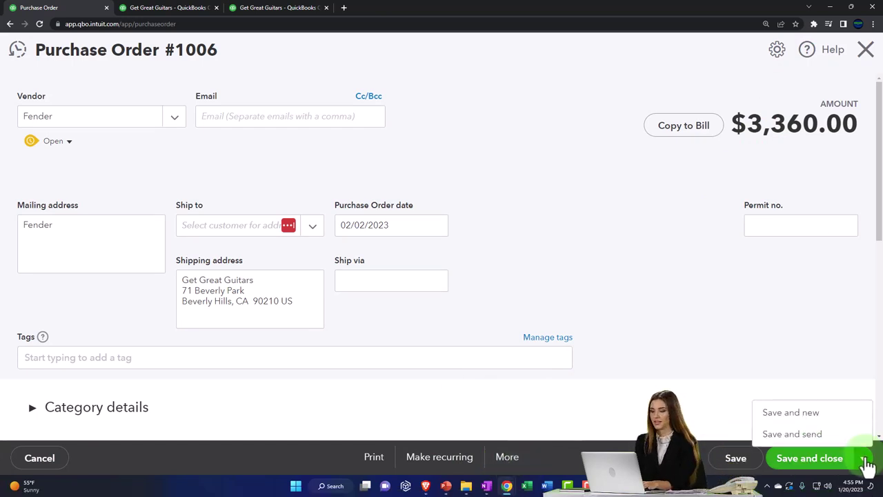
{"action": "left_click", "coordinate": [821, 462]}
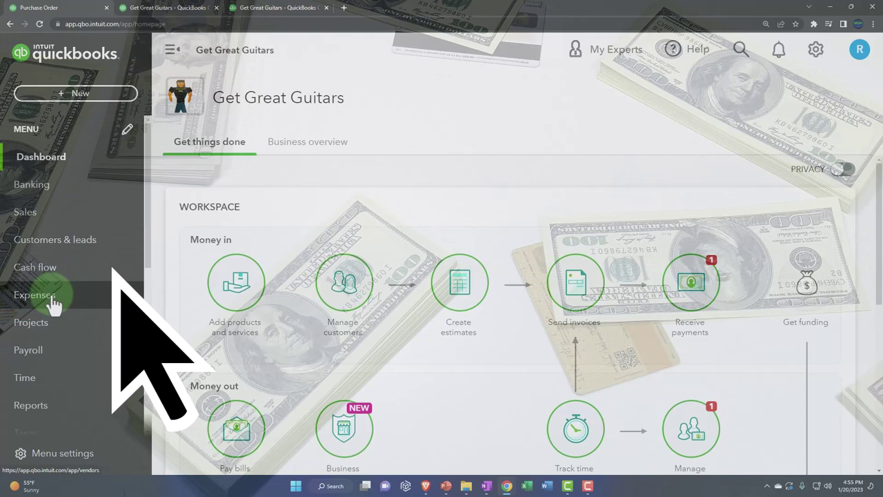
Open the vendors list in Get Great Guitars, and open the same list in the Sample Company window for comparison
{"action": "left_click", "coordinate": [52, 297]}
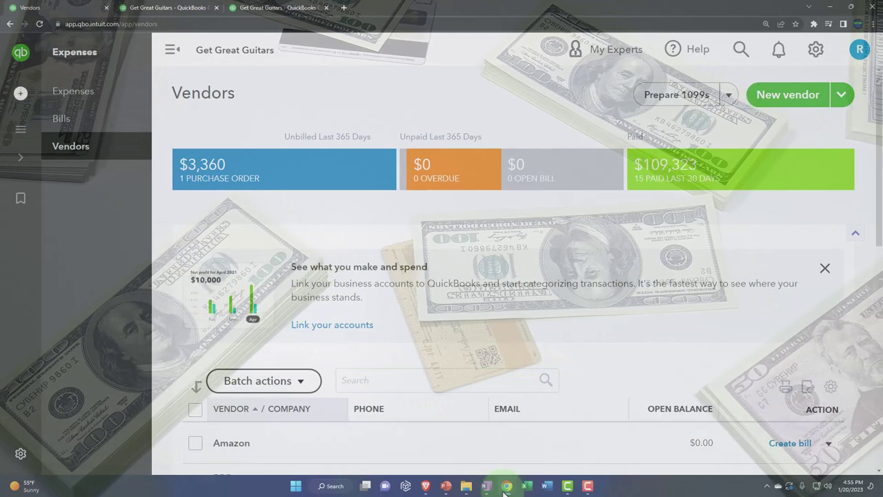
{"action": "mouse_move", "coordinate": [504, 492]}
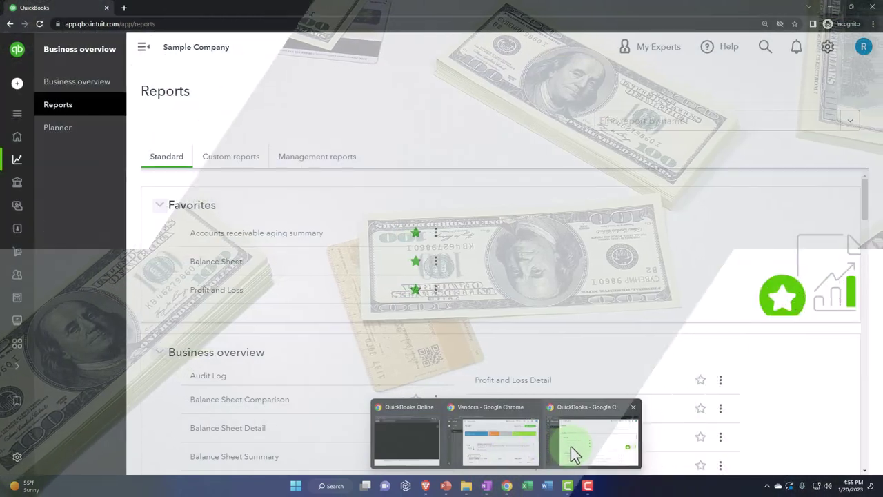
{"action": "left_click", "coordinate": [570, 447]}
{"action": "mouse_move", "coordinate": [31, 194]}
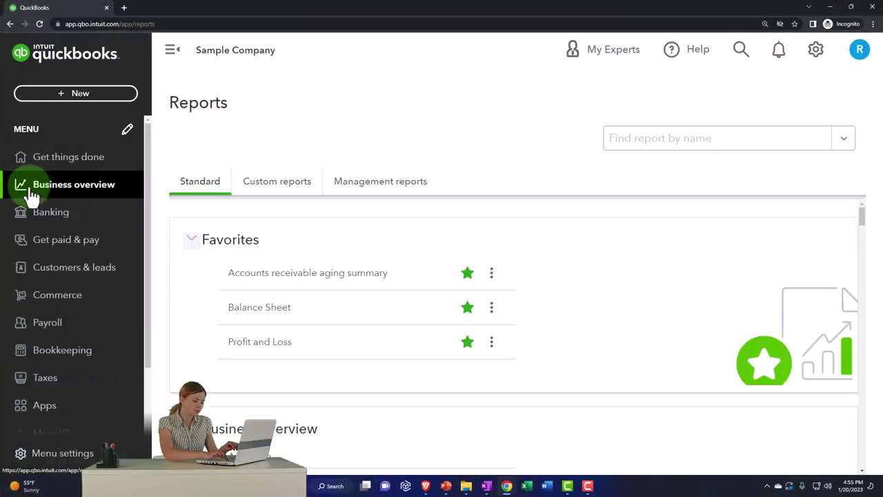
{"action": "left_click", "coordinate": [43, 254]}
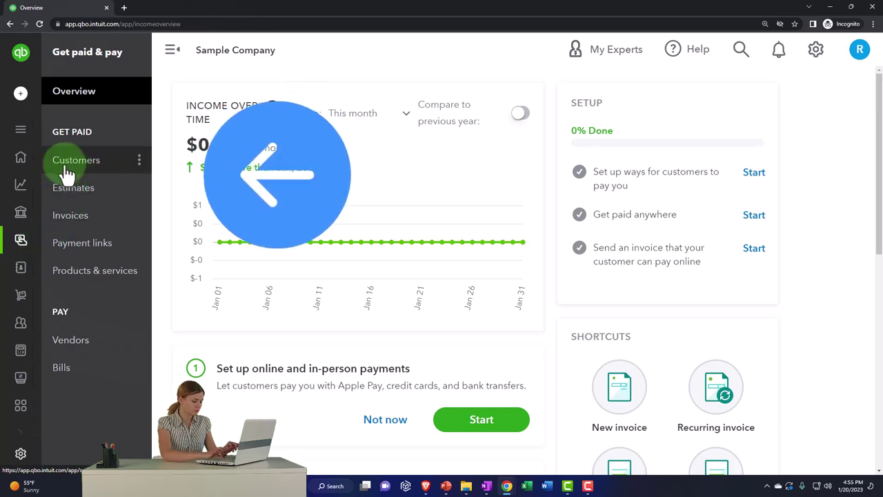
{"action": "left_click", "coordinate": [73, 343]}
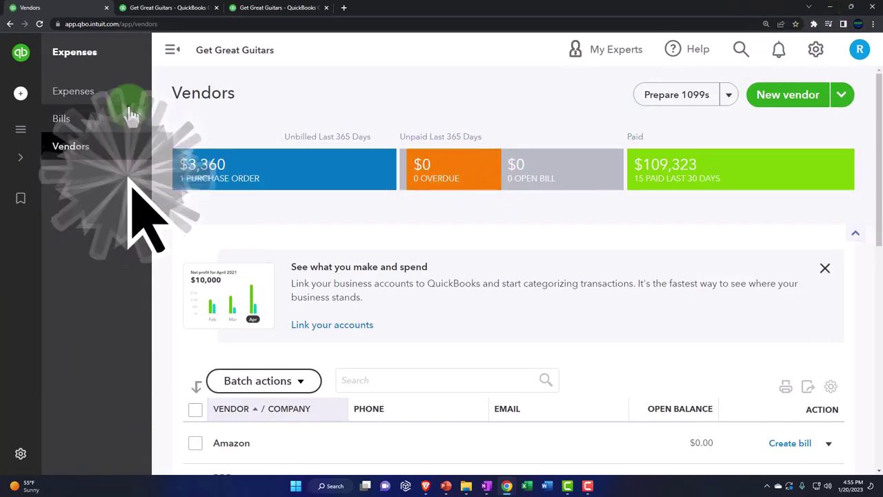
Filter the Get Great Guitars vendors to open purchase orders and open Fender to examine the actions available for its purchase order
{"action": "left_click", "coordinate": [172, 50]}
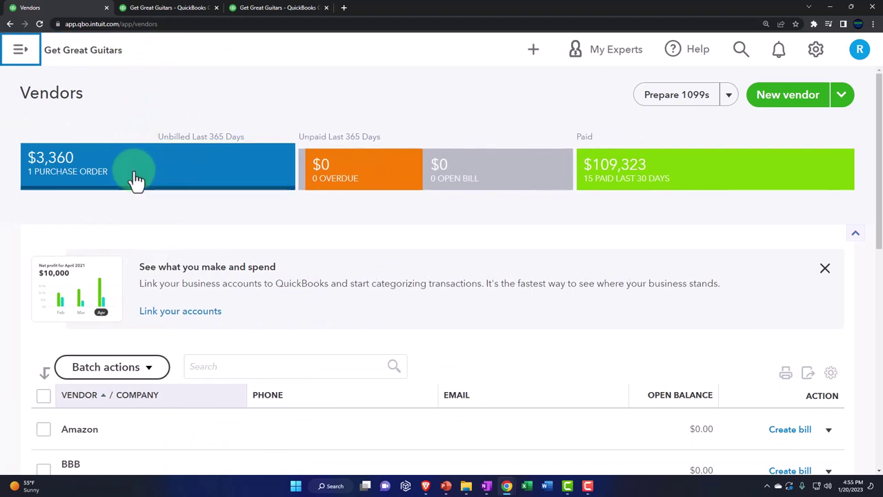
{"action": "left_click", "coordinate": [136, 178]}
{"action": "scroll", "coordinate": [145, 207], "scroll_direction": "down", "scroll_amount": 1}
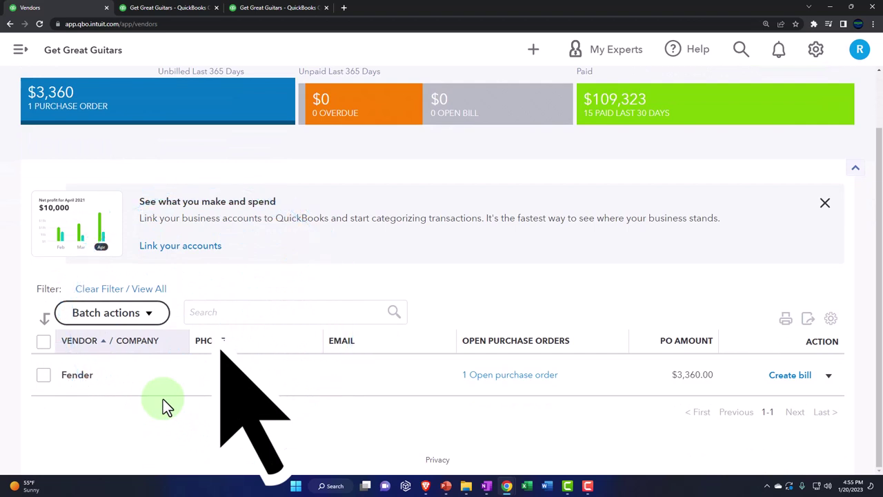
{"action": "left_click", "coordinate": [88, 379]}
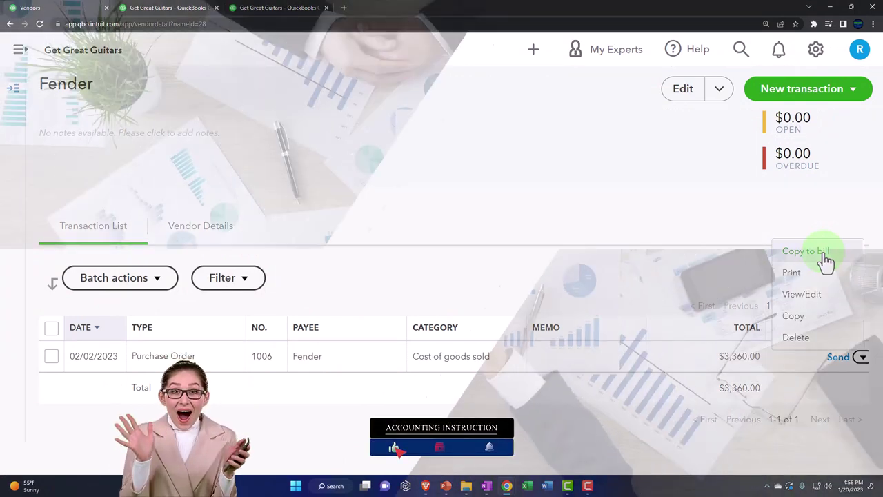
{"action": "left_click", "coordinate": [564, 424]}
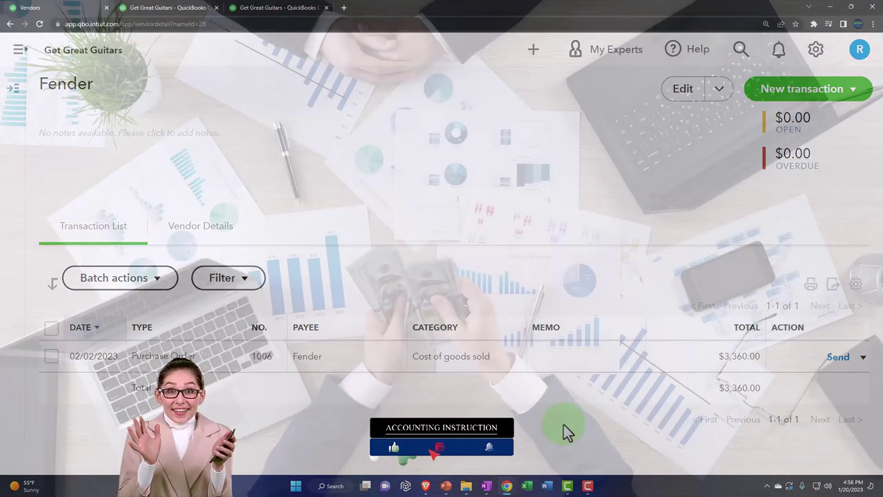
Leave the Fender vendor page and open the Expense Transactions list with the navigation menu collapsed
{"action": "left_click", "coordinate": [22, 58]}
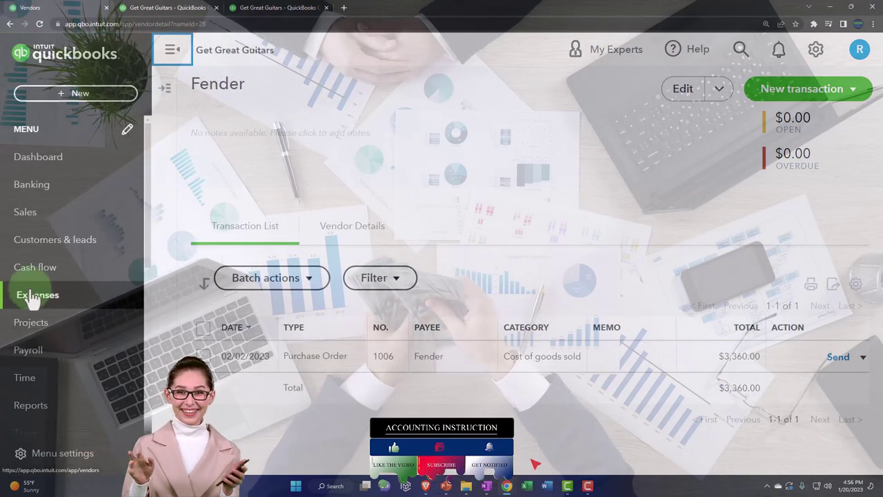
{"action": "left_click", "coordinate": [35, 298]}
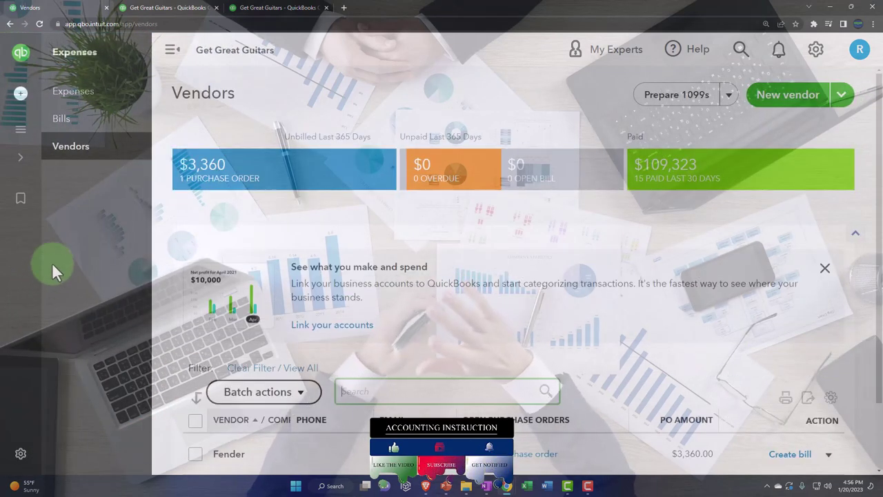
{"action": "left_click", "coordinate": [72, 148]}
{"action": "left_click", "coordinate": [74, 92]}
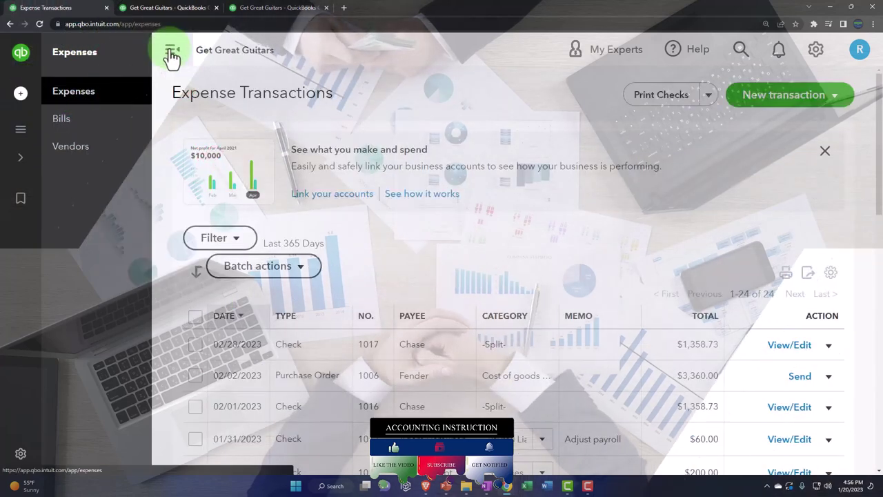
{"action": "left_click", "coordinate": [172, 53]}
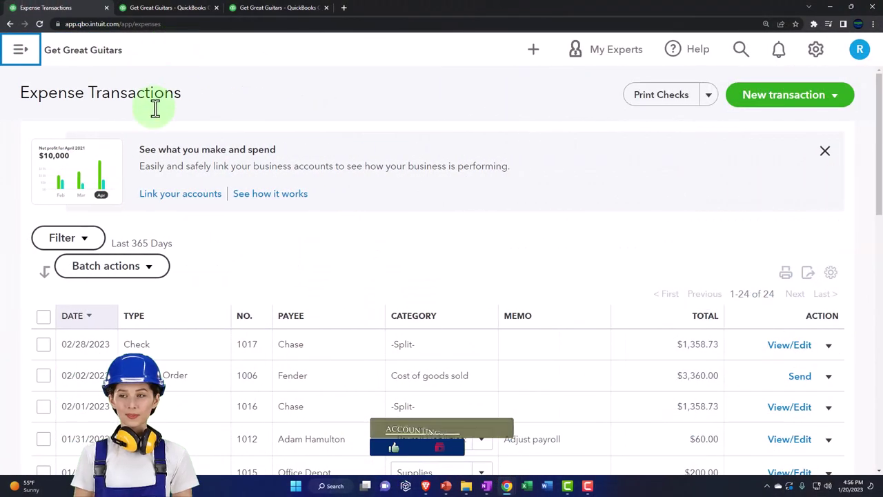
Filter the expense transactions by type Purchase order and status Open
{"action": "left_click", "coordinate": [87, 239]}
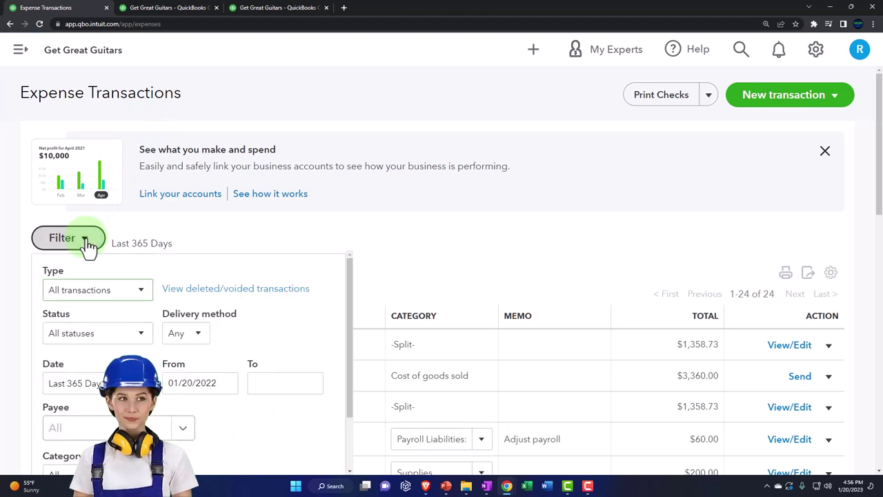
{"action": "left_click", "coordinate": [143, 290]}
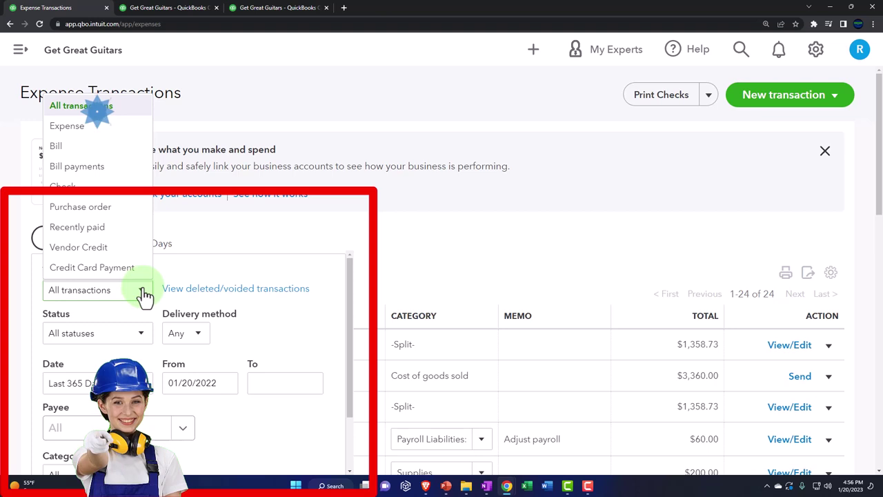
{"action": "left_click", "coordinate": [93, 207]}
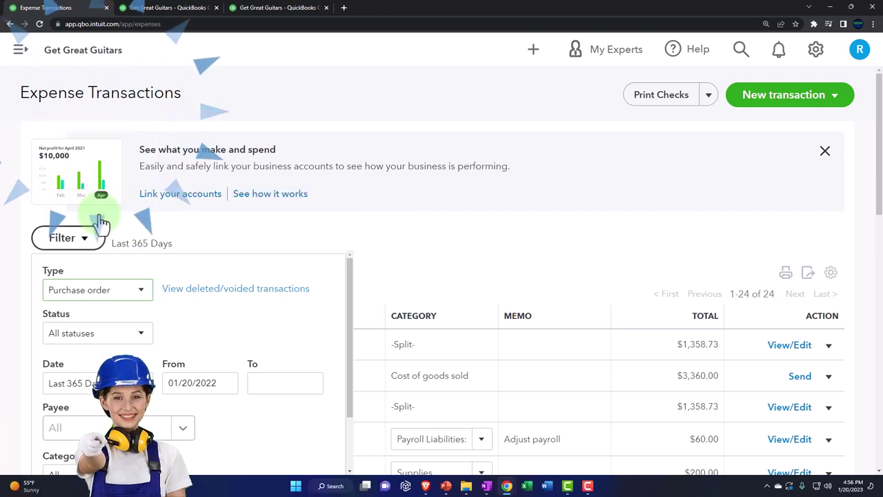
{"action": "scroll", "coordinate": [143, 293], "scroll_direction": "down", "scroll_amount": 1}
{"action": "left_click", "coordinate": [142, 289]}
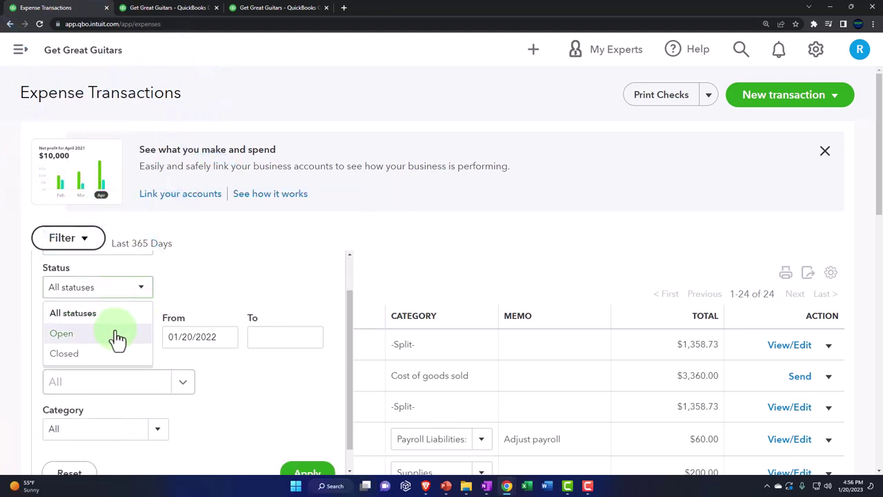
{"action": "scroll", "coordinate": [216, 339], "scroll_direction": "down", "scroll_amount": 1}
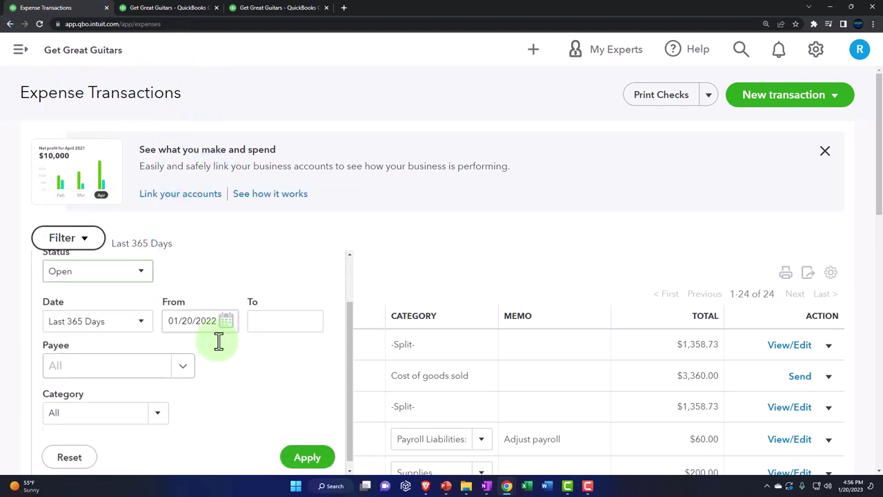
{"action": "left_click", "coordinate": [300, 450]}
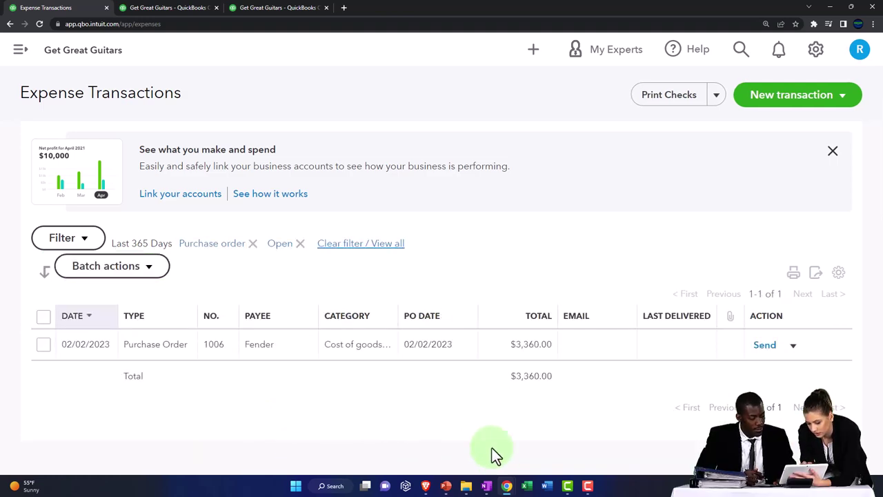
Switch to the Sample Company window to view where its bookkeeping expense transactions are found, then return to Get Great Guitars
{"action": "mouse_move", "coordinate": [507, 485]}
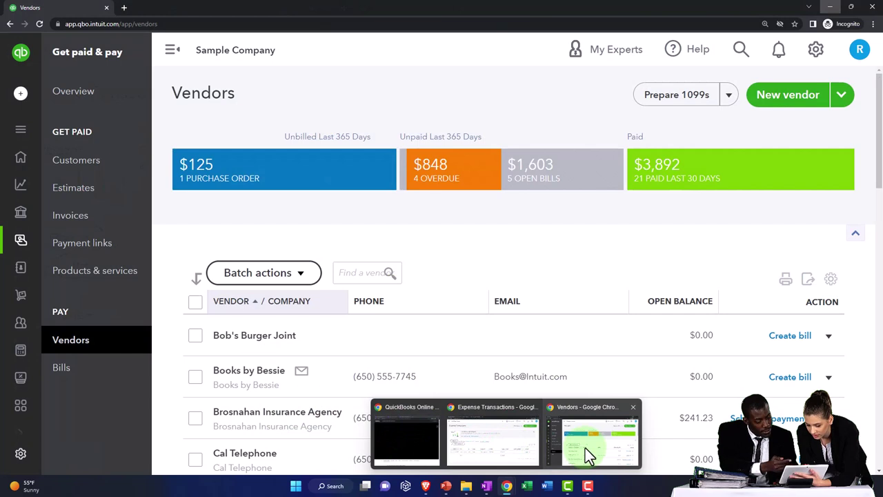
{"action": "left_click", "coordinate": [585, 448]}
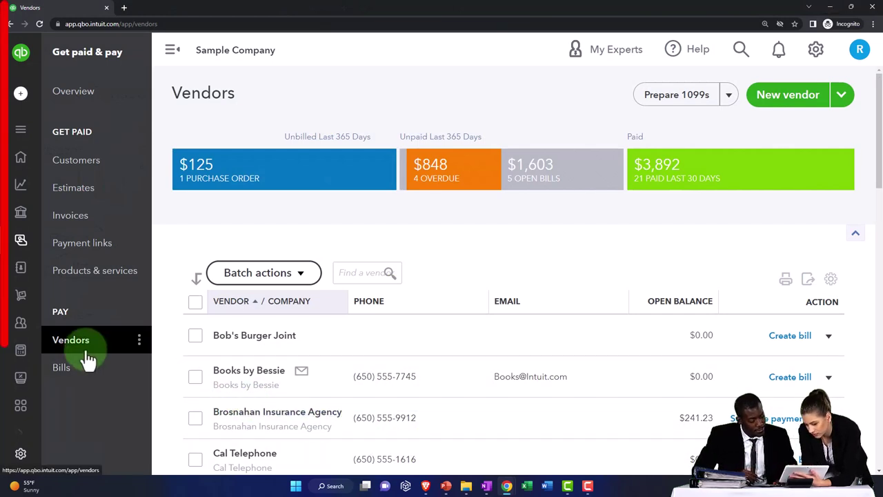
{"action": "mouse_move", "coordinate": [24, 322]}
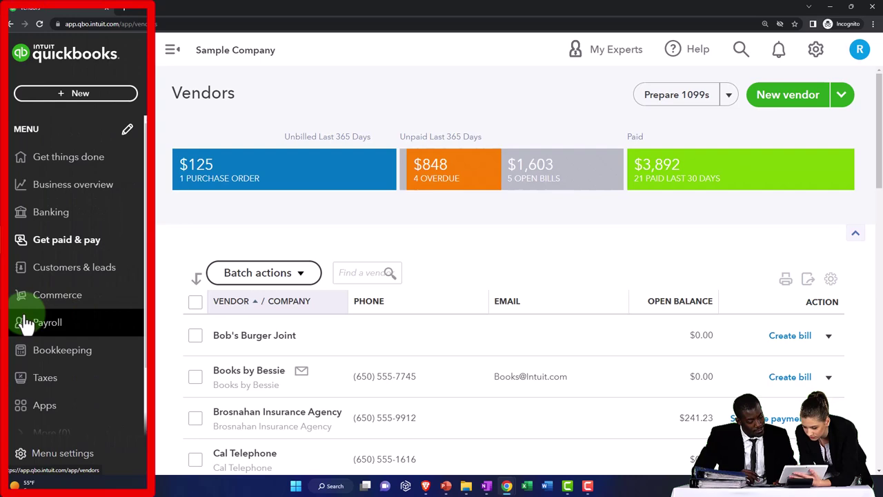
{"action": "left_click", "coordinate": [45, 363]}
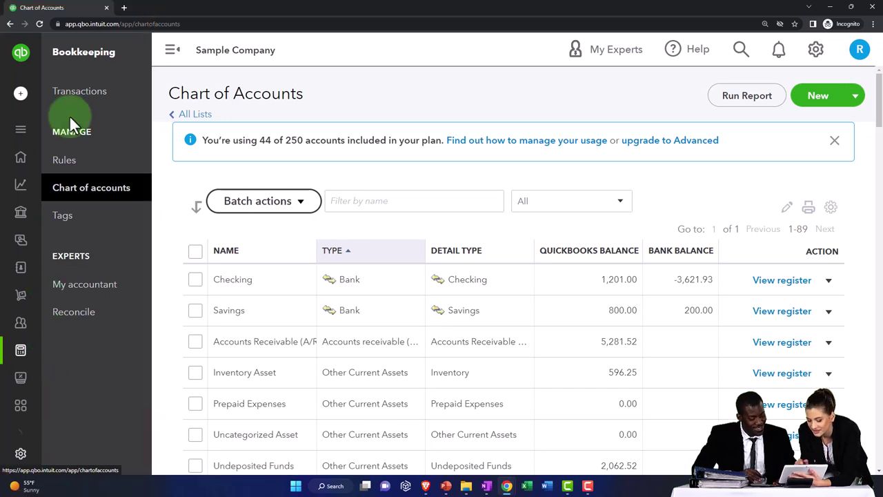
{"action": "left_click", "coordinate": [76, 97]}
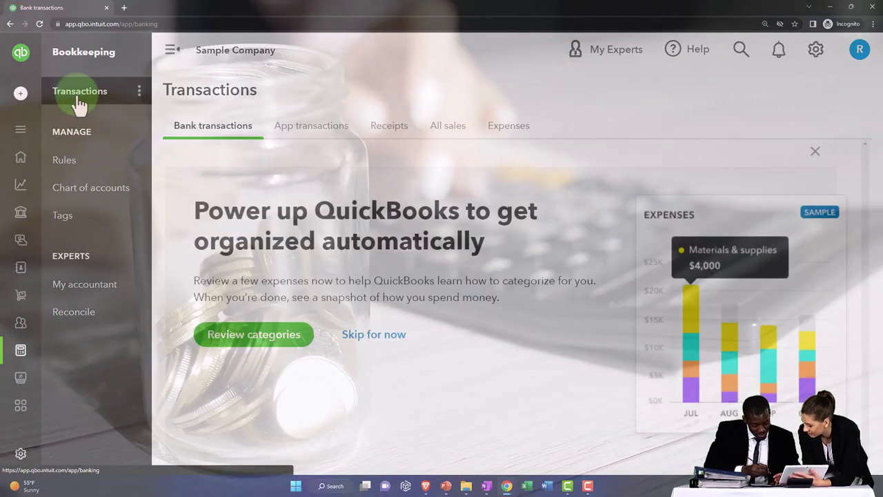
{"action": "left_click", "coordinate": [513, 131]}
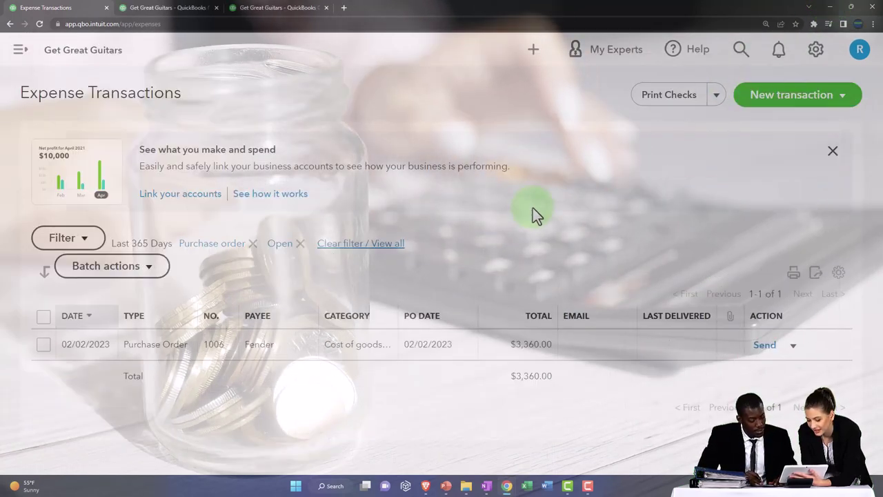
{"action": "left_click", "coordinate": [493, 230]}
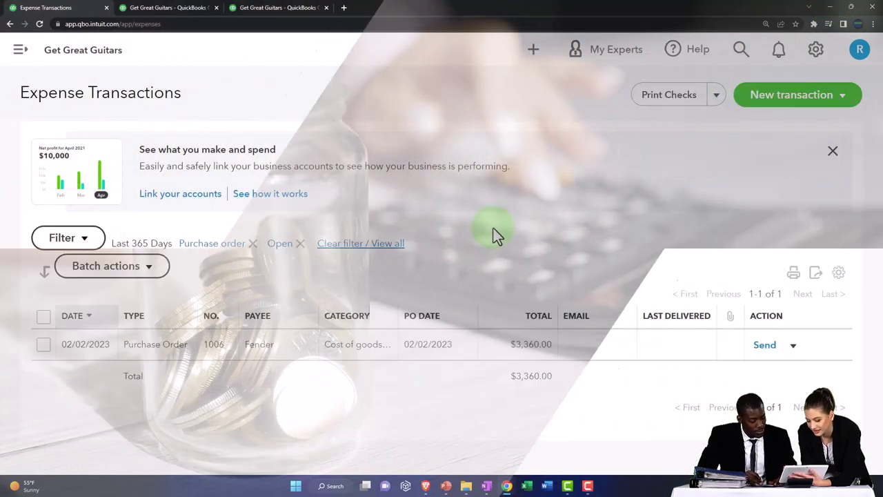